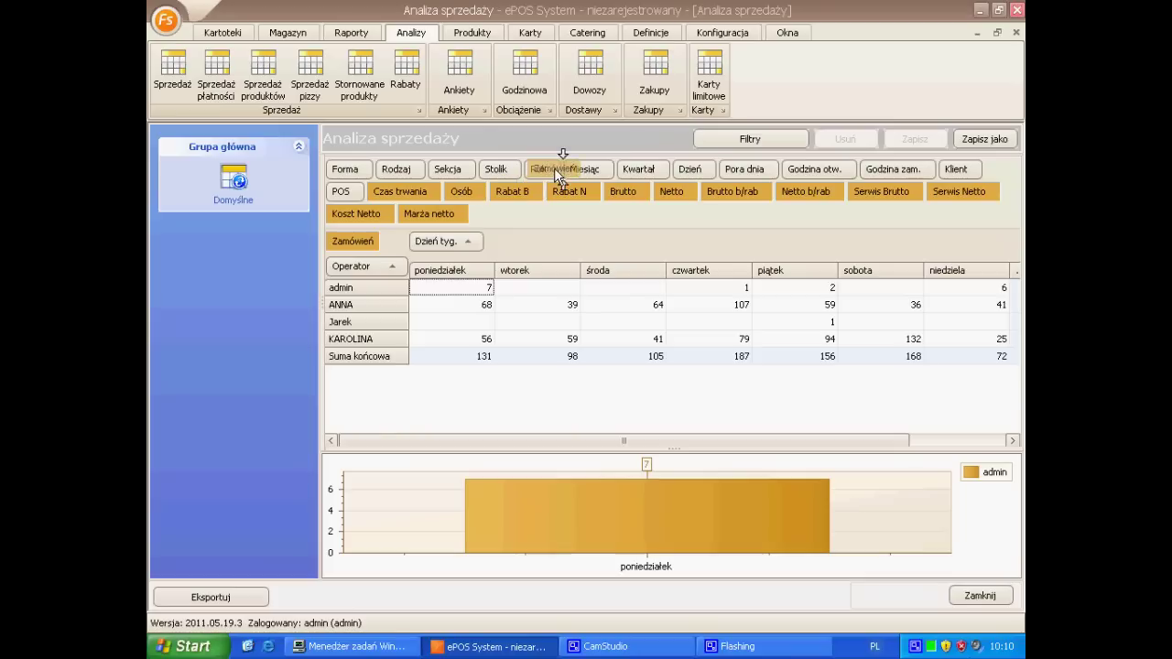
- Set Brutto as the data value of the sales analysis and replace the Operator rows with Pora dnia
left_click_drag(668, 192, 352, 243)
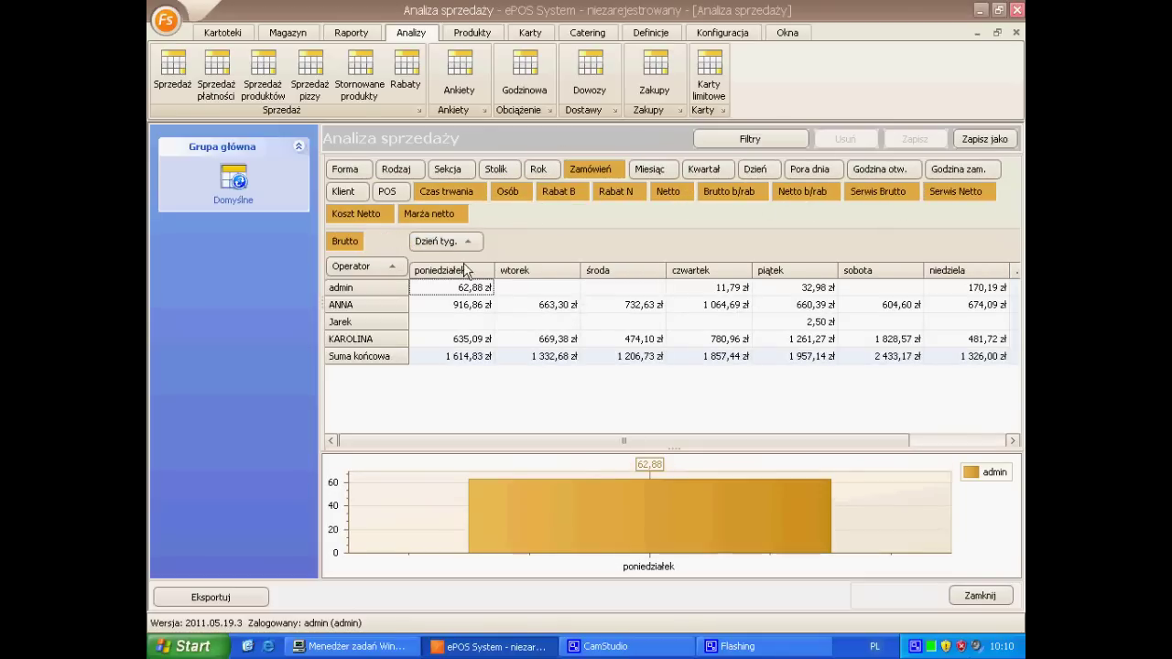
left_click_drag(355, 267, 494, 185)
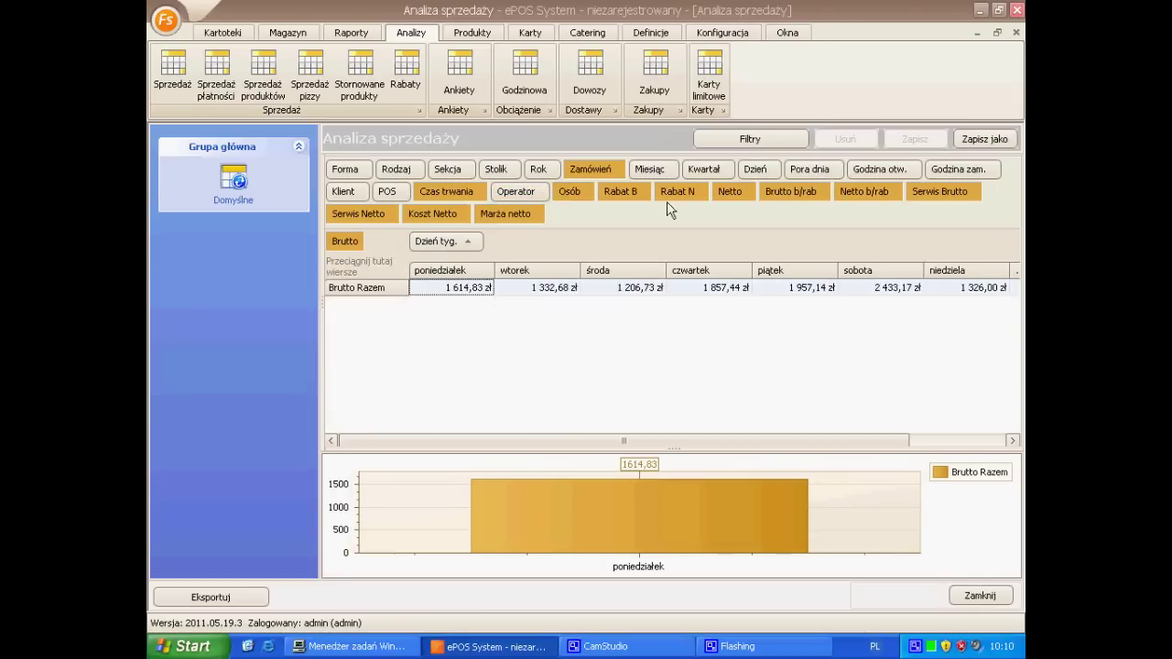
left_click_drag(801, 170, 357, 268)
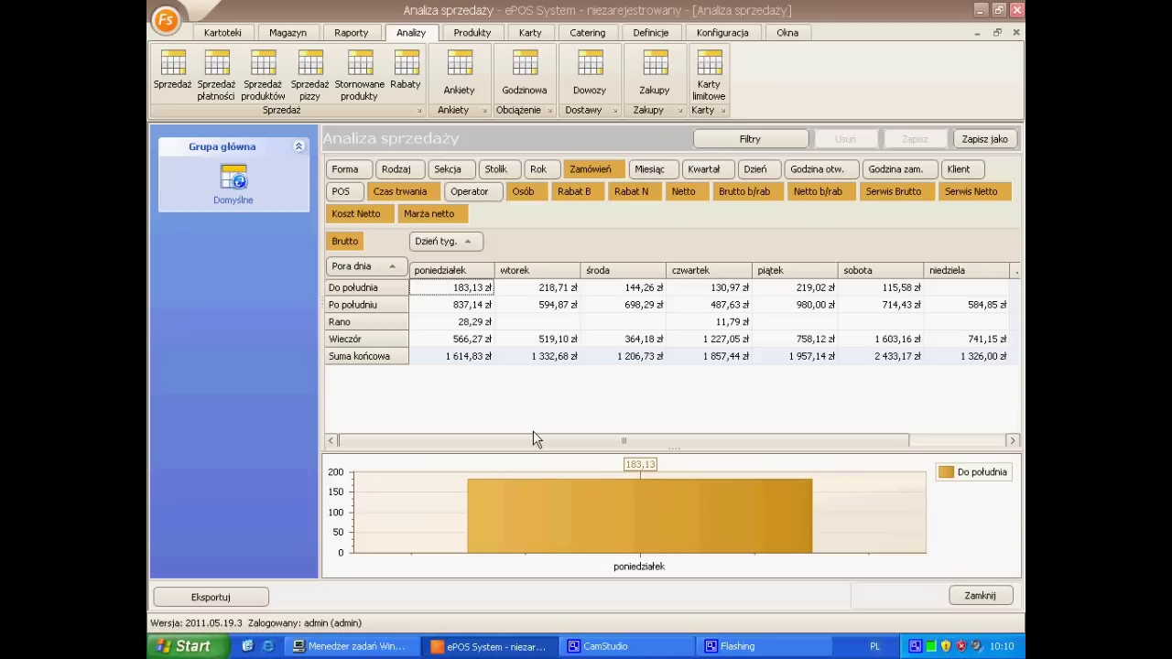
- Replace the Dzień tyg. columns with Miesiąc and the Pora dnia rows with Sekcja
mouse_move(438, 242)
left_mouse_down()
mouse_move(547, 201)
mouse_move(541, 193)
left_mouse_up()
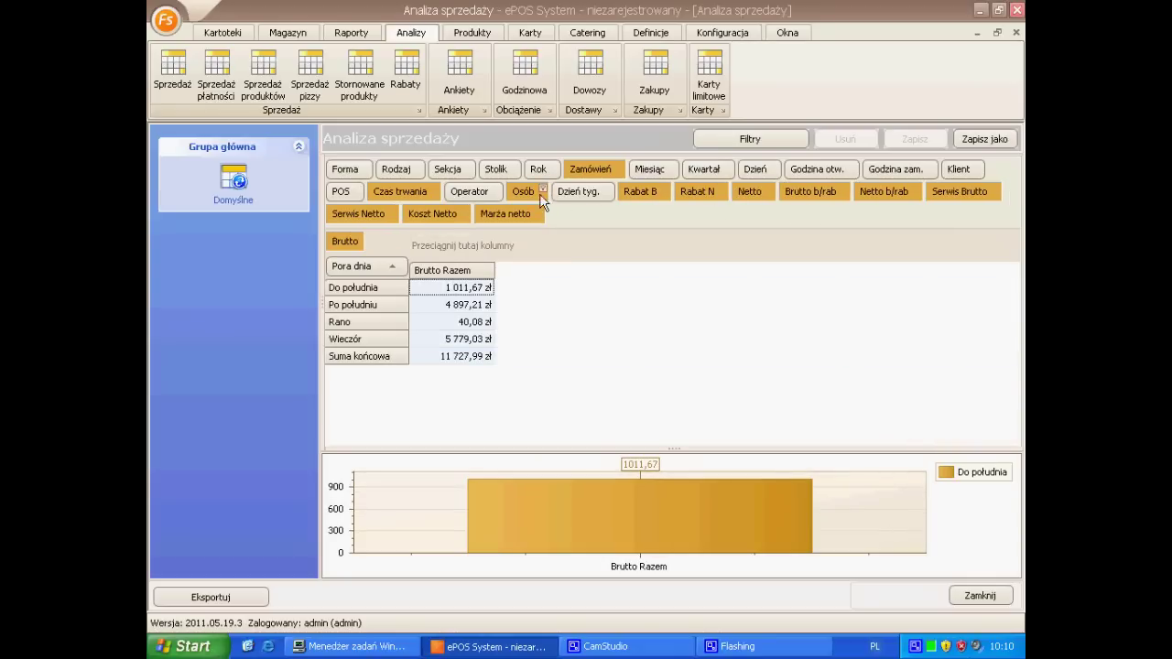
left_click_drag(656, 175, 510, 249)
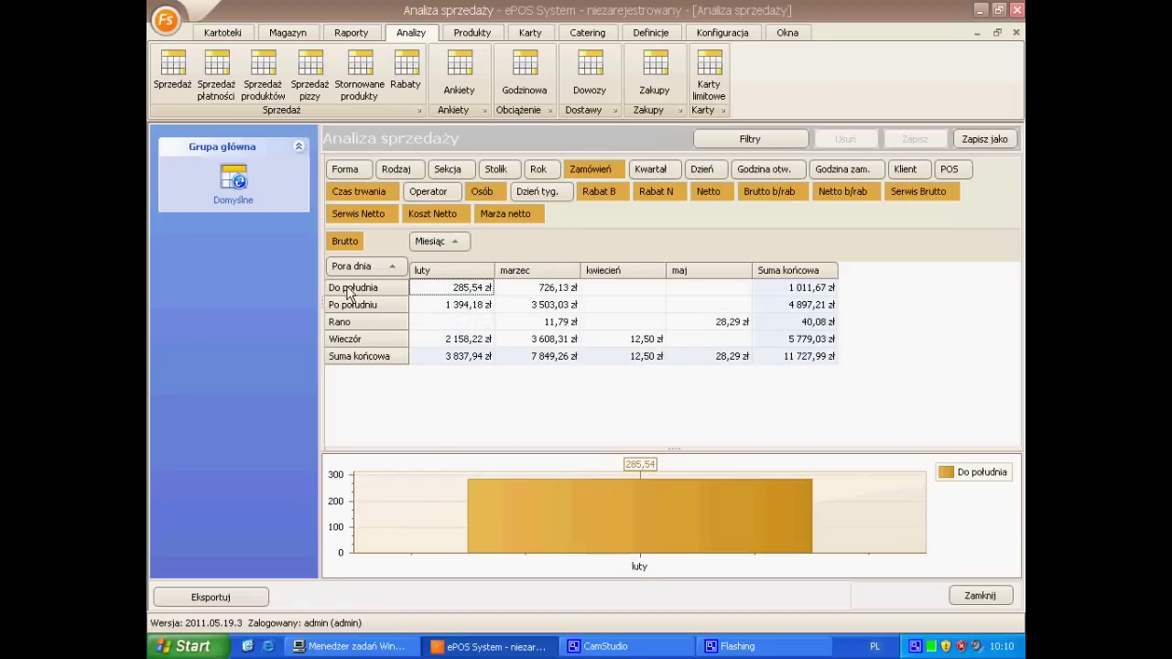
left_click_drag(350, 265, 535, 191)
left_click_drag(451, 176, 384, 269)
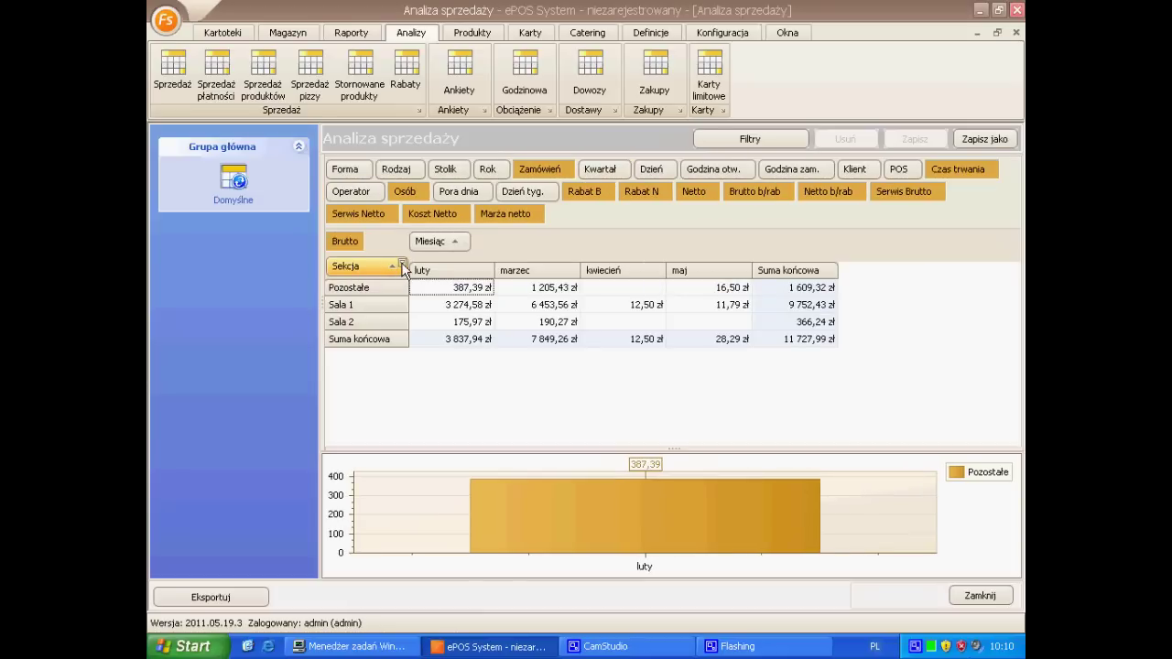
- Filter the Sekcja rows to exclude Sala 2, and change the filter to exclude Sala 1 instead
left_click(402, 265)
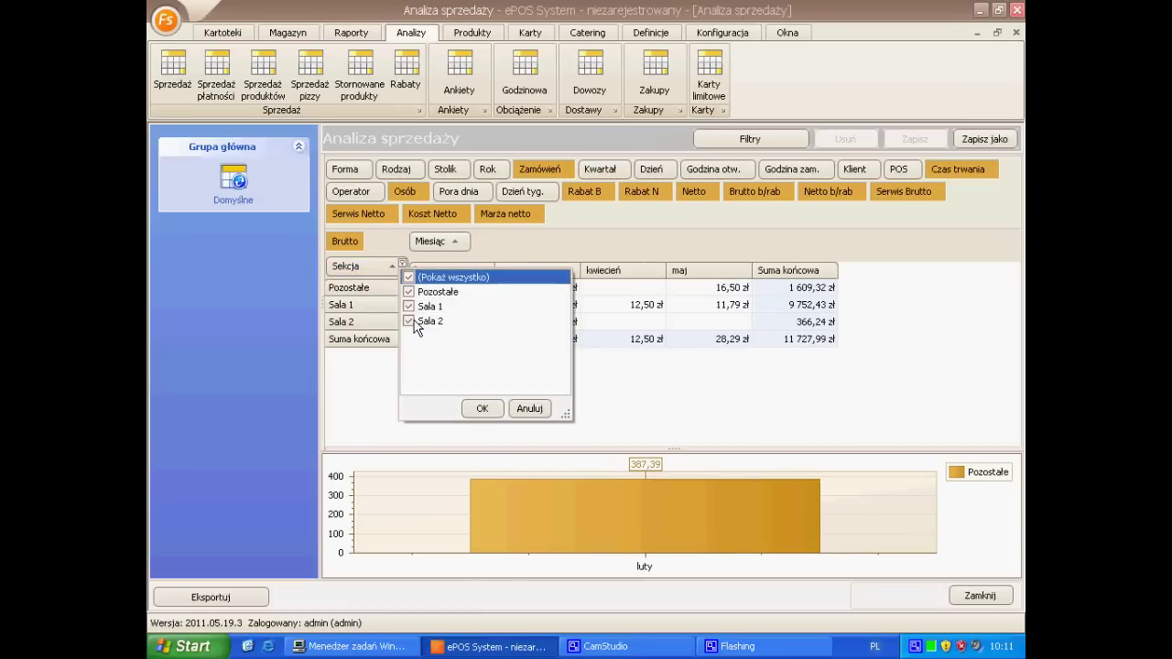
left_click(483, 410)
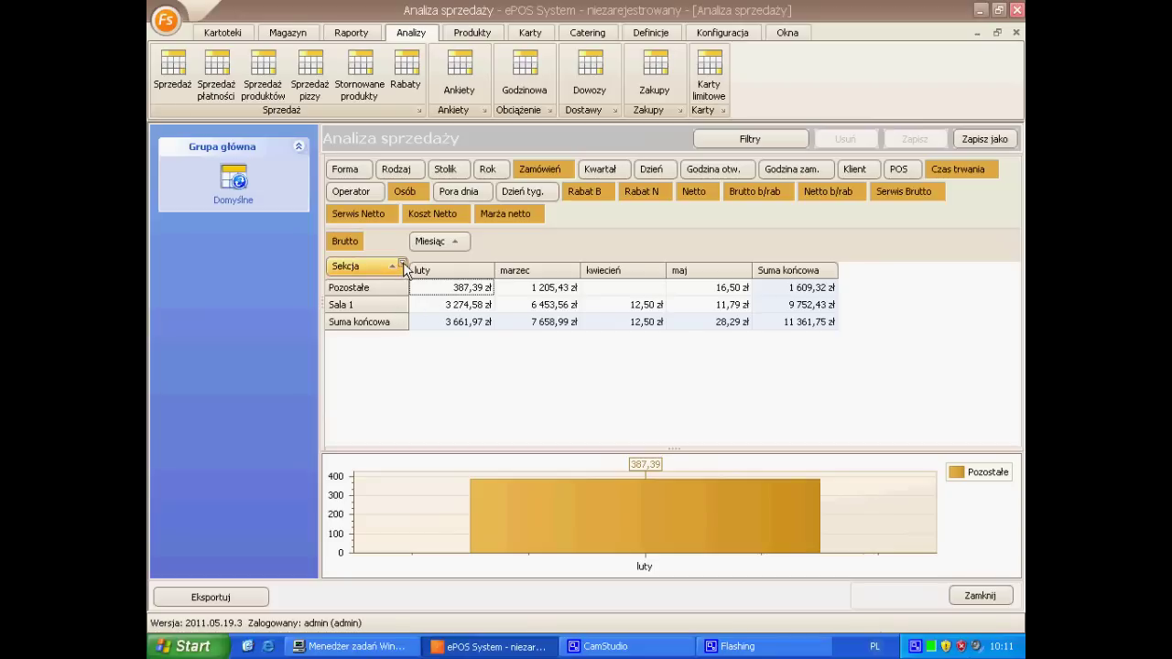
left_click(402, 265)
left_click(408, 321)
left_click(409, 307)
left_click(479, 408)
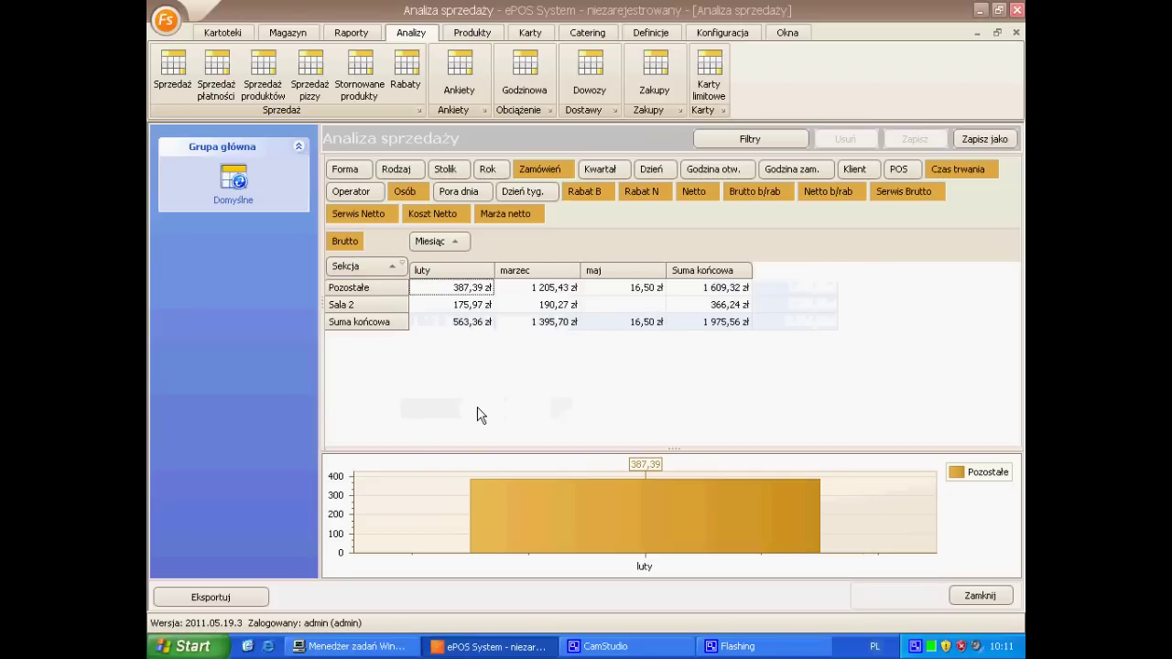
- Include Sala 1 in the Sekcja filter again
left_click(403, 264)
left_click(409, 307)
left_click(480, 408)
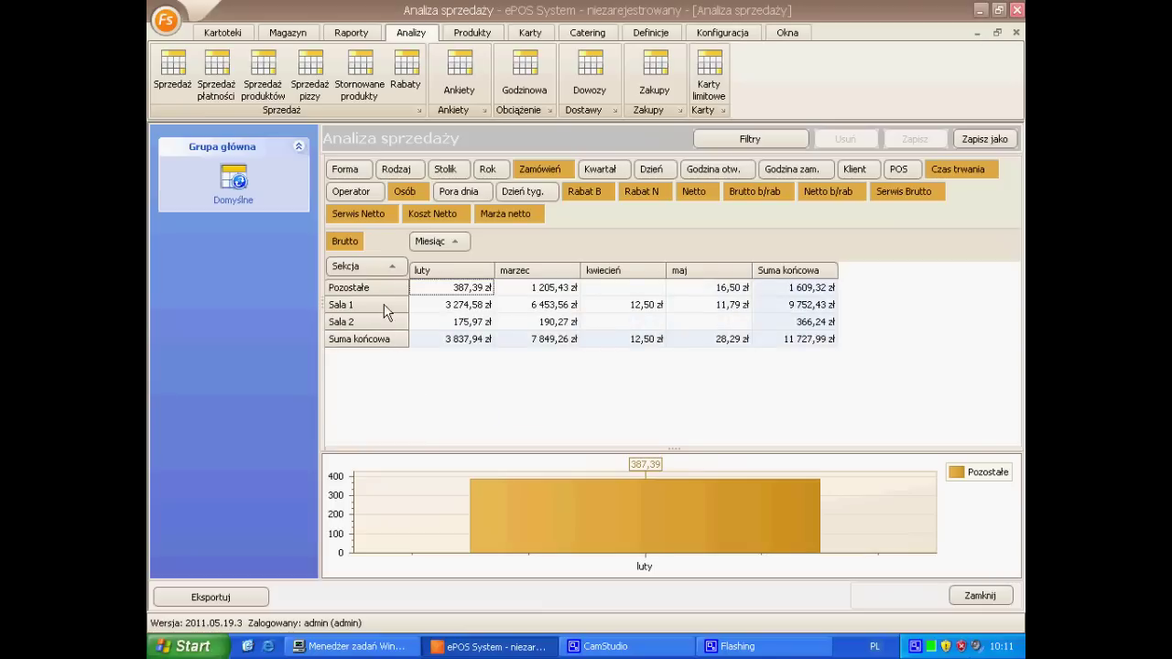
- Filter the Miesiąc columns to luty only, excluding marzec, kwiecień and maj
left_click(464, 243)
left_click(472, 281)
left_click(471, 295)
left_click(472, 311)
left_click(546, 381)
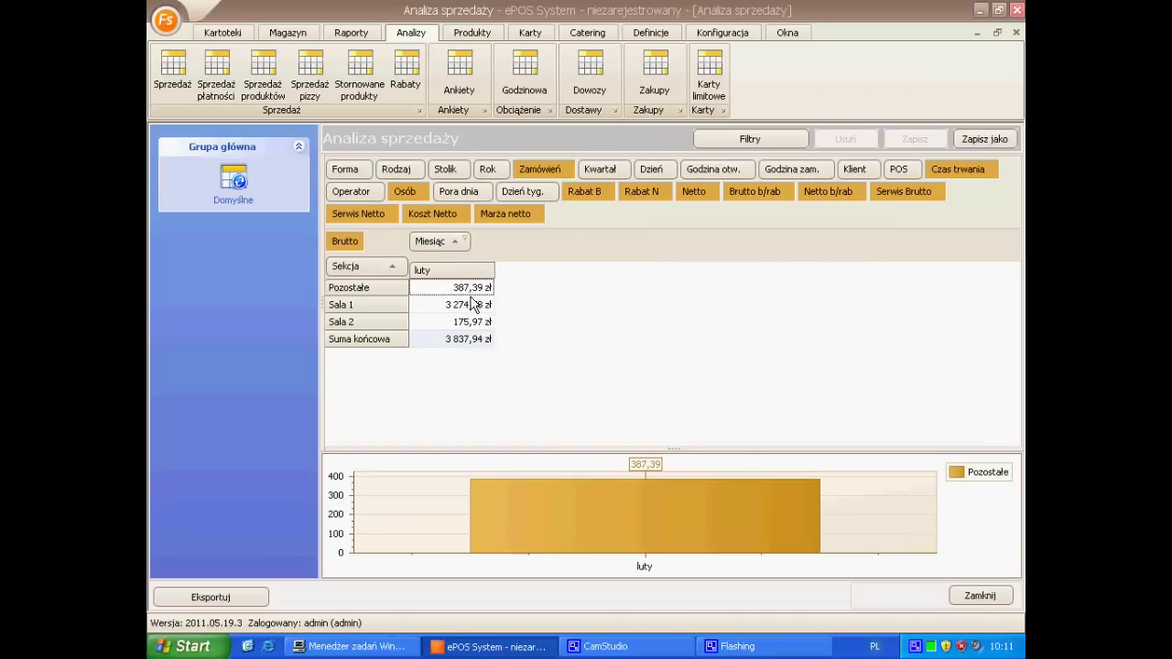
- Reset the Miesiąc filter to include all months
left_click(465, 240)
left_click(470, 252)
left_click(544, 385)
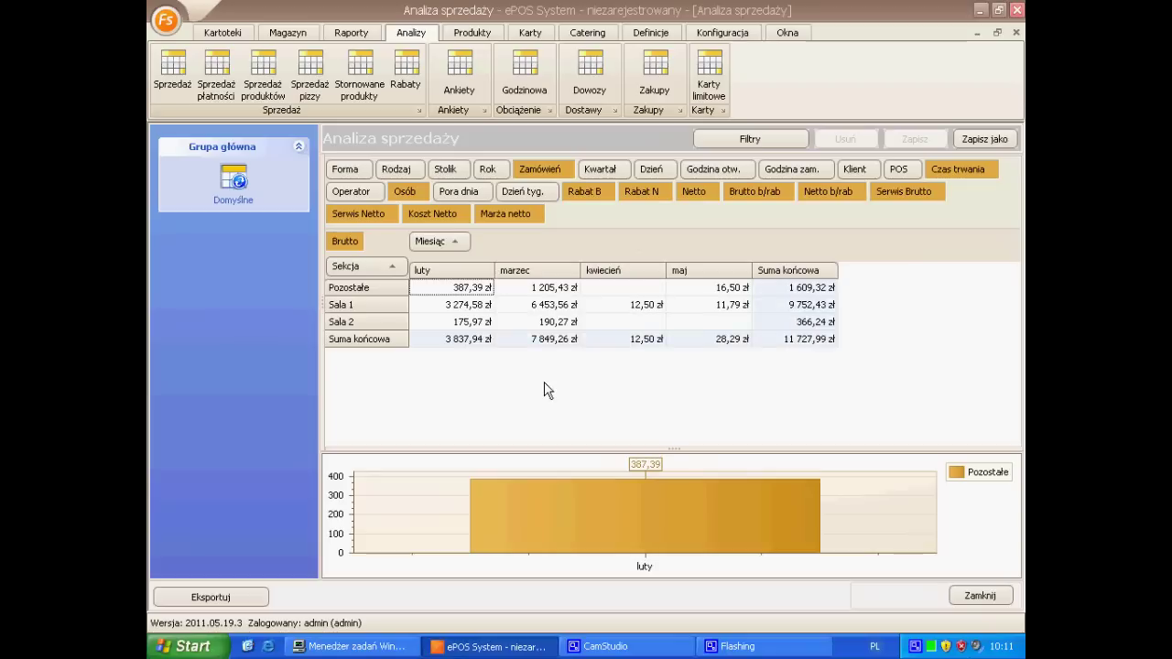
- View the date range options of the report's filters and close them without changes
left_click(767, 137)
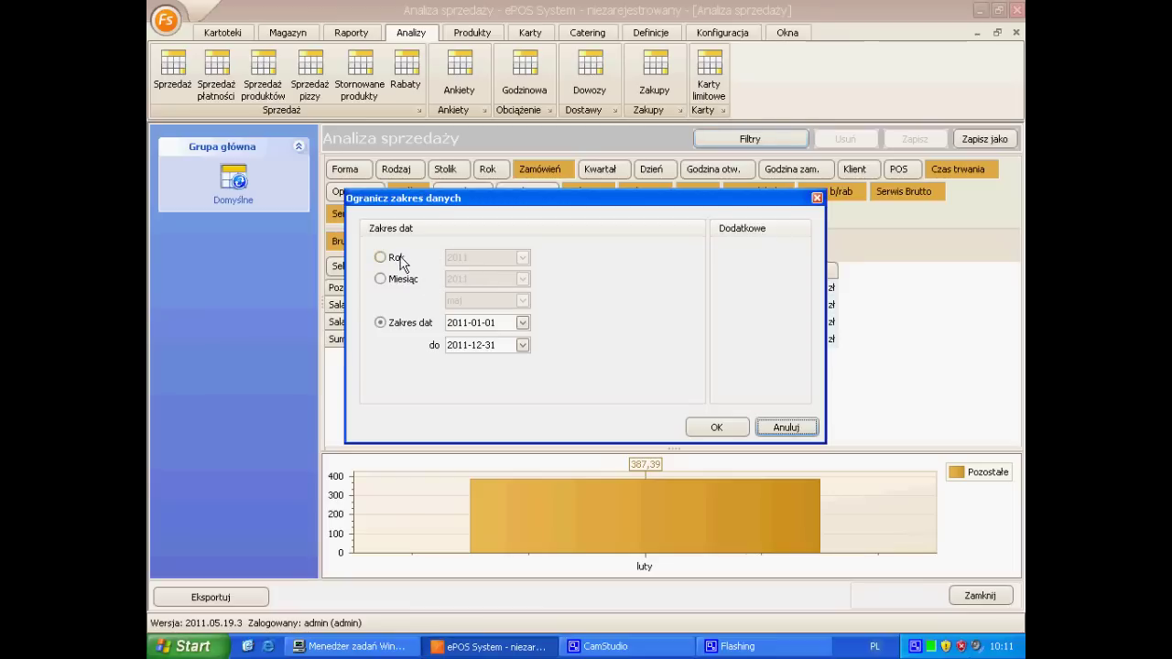
left_click(785, 427)
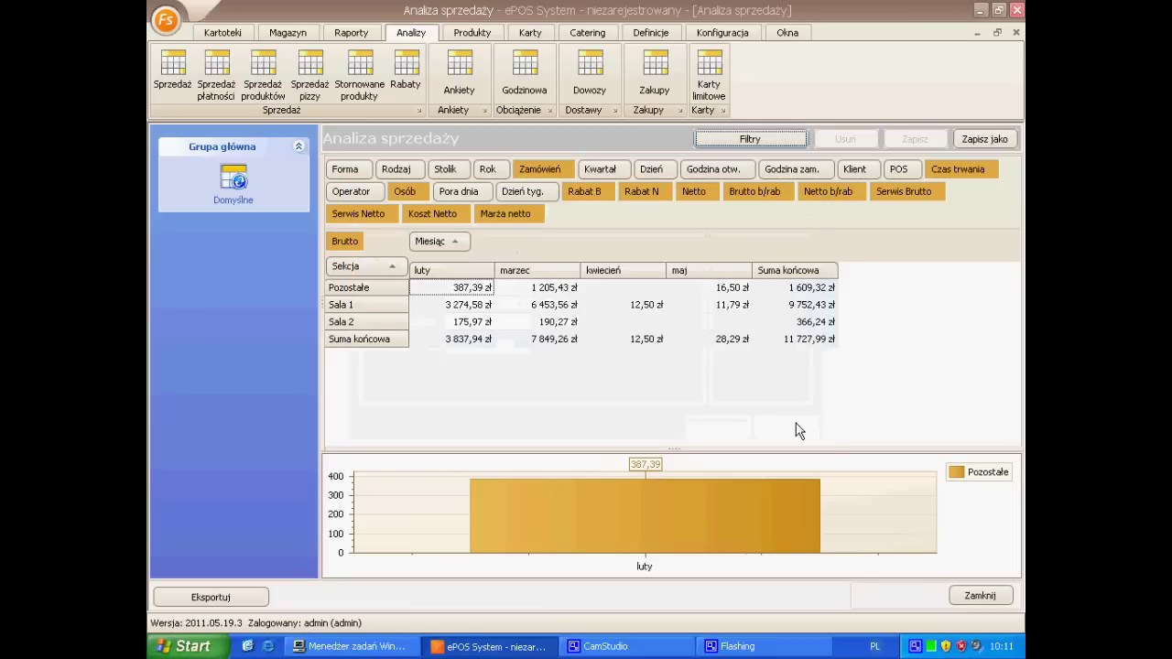
- Save the current layout as a new report named "Sekcje miesiacami"
left_click(985, 141)
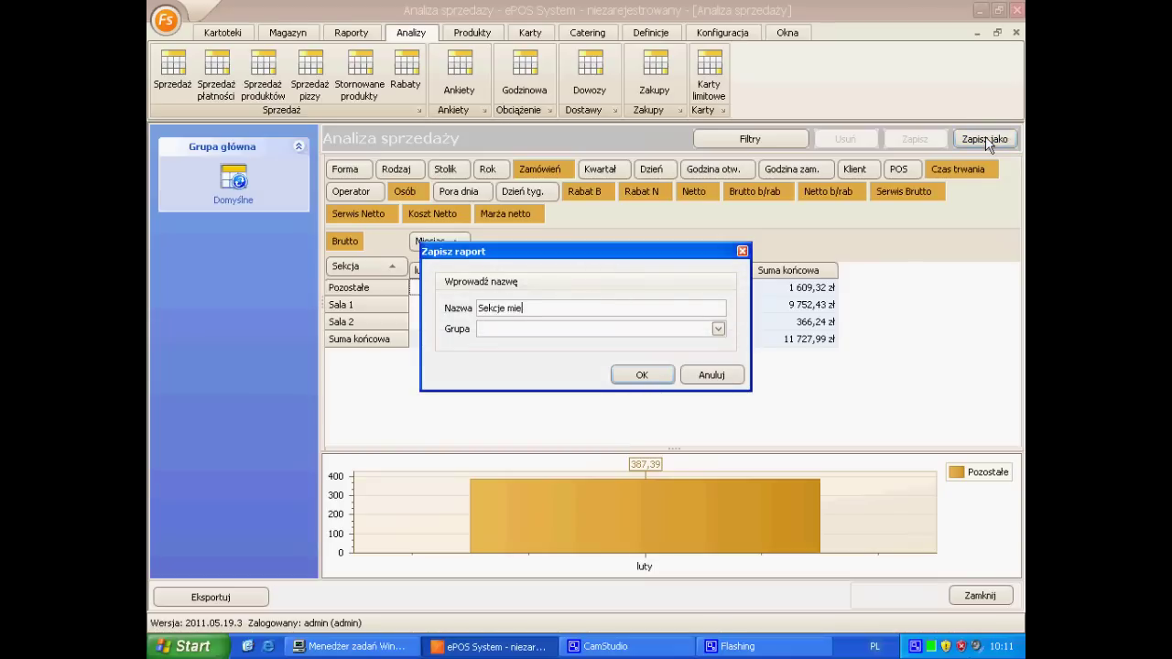
type("Sekcje miesiacami")
left_click(640, 375)
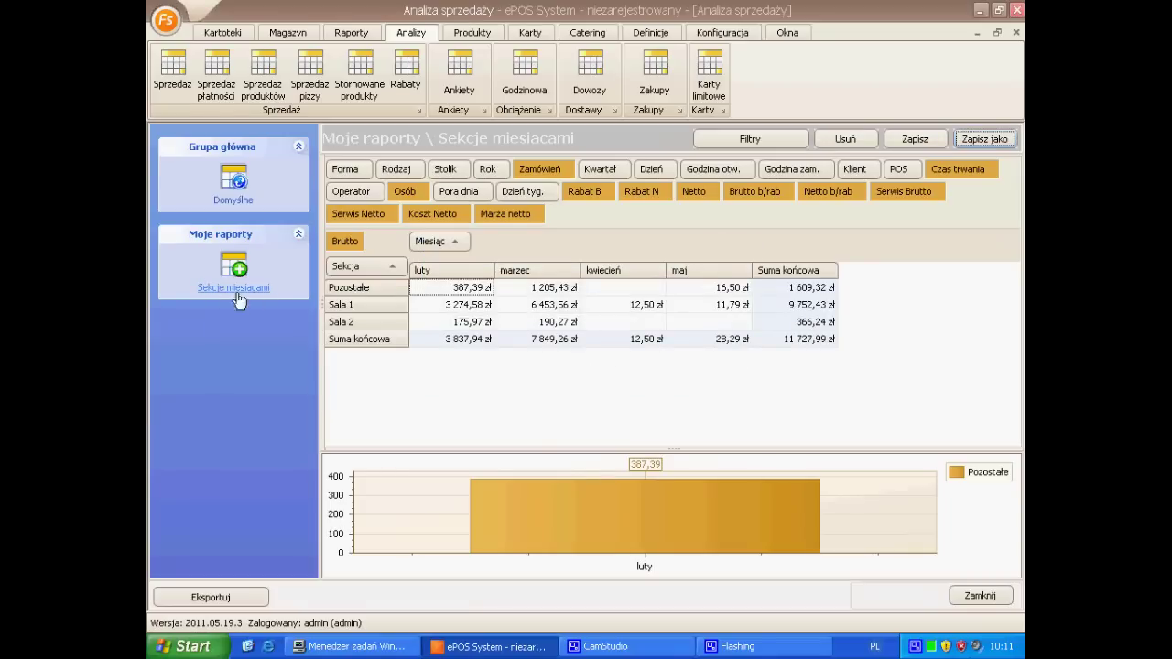
- Load the default sales report and return to the saved report Sekcje miesiacami
left_click(236, 183)
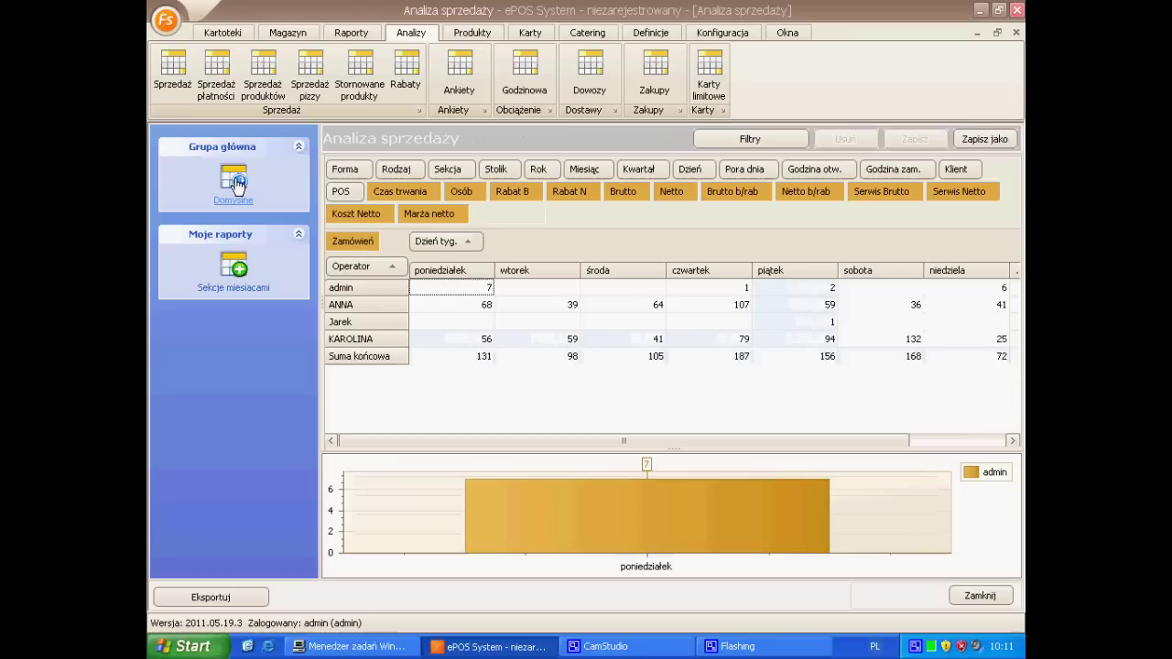
left_click(251, 276)
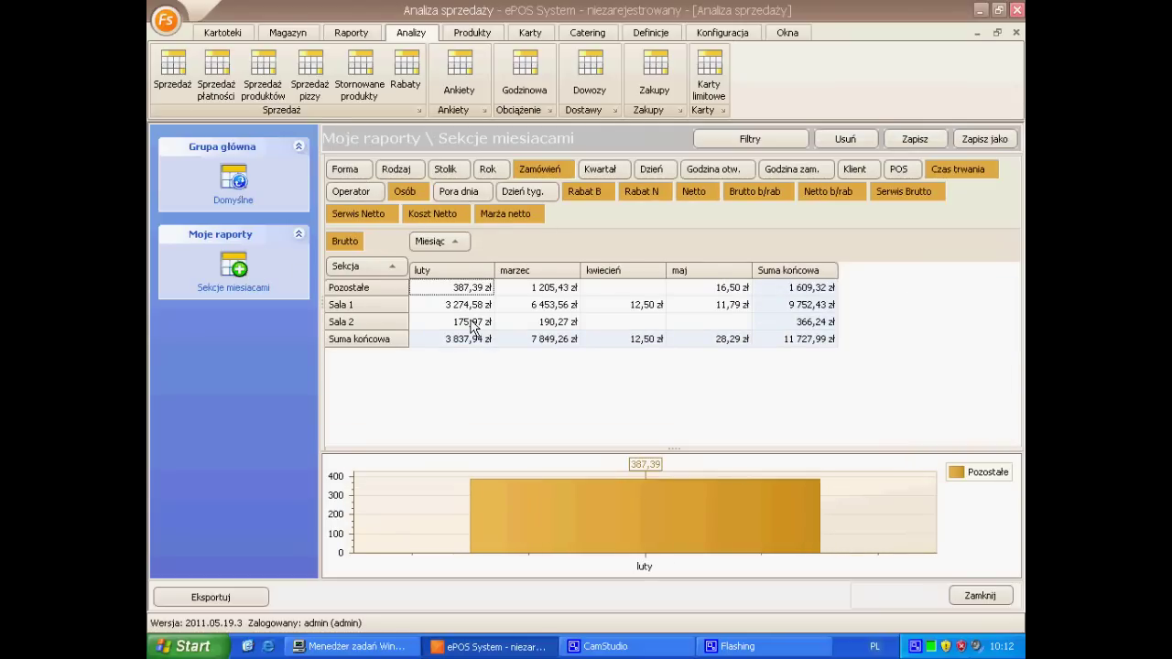
- Export the report as a PDF file named "moj raport" to the desktop (Pulpit)
left_click(255, 598)
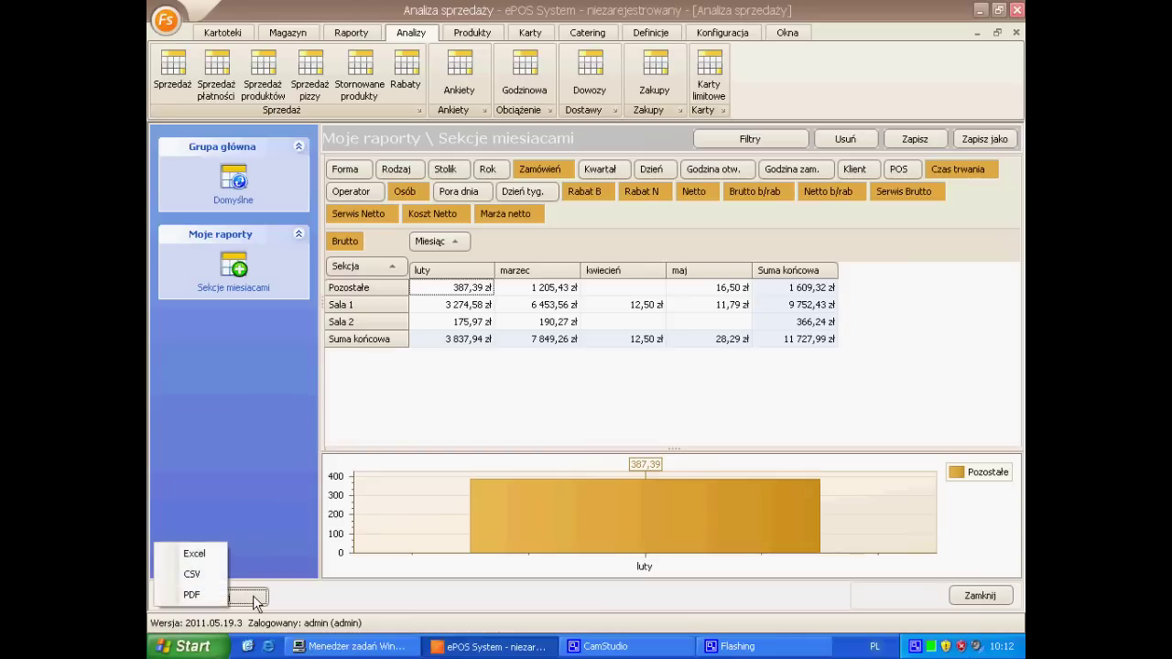
left_click(192, 595)
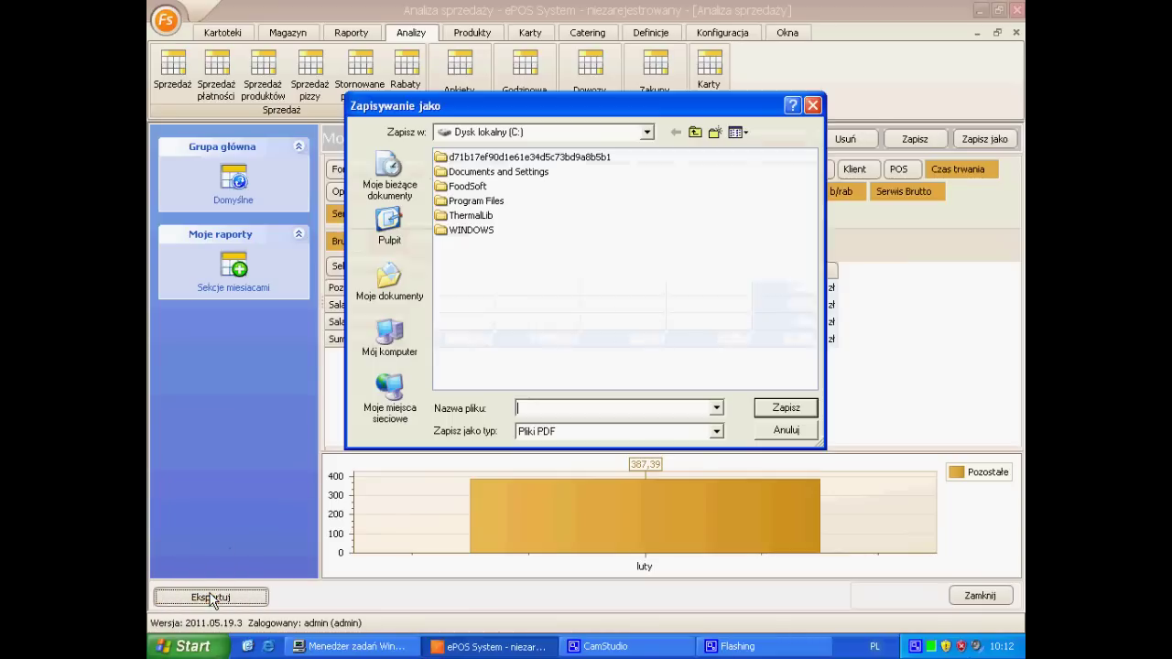
left_click(391, 239)
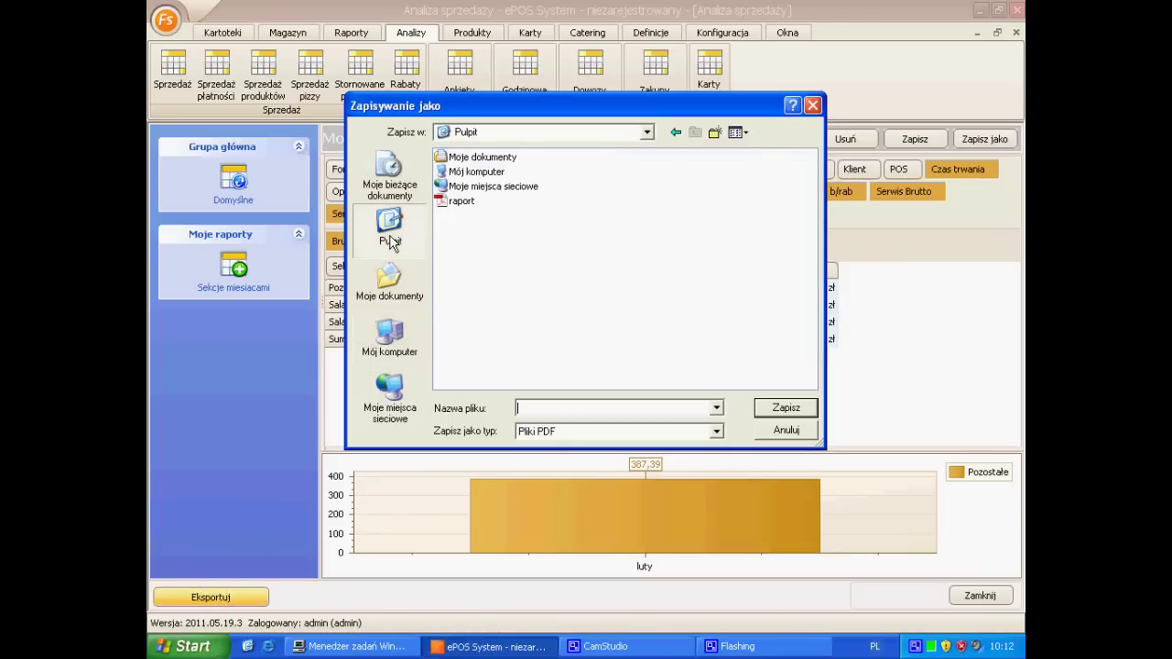
left_click(572, 409)
type("moj raport")
left_click(786, 408)
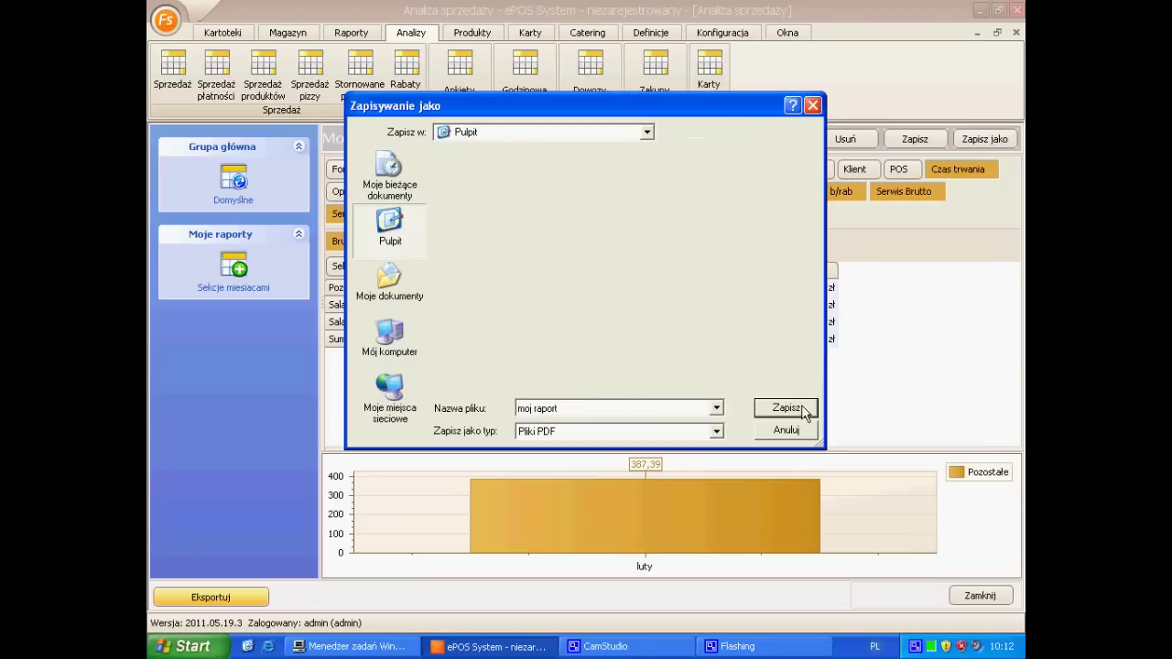
- Export the report as an Excel file named "moj raport" to the desktop (Pulpit)
left_click(220, 596)
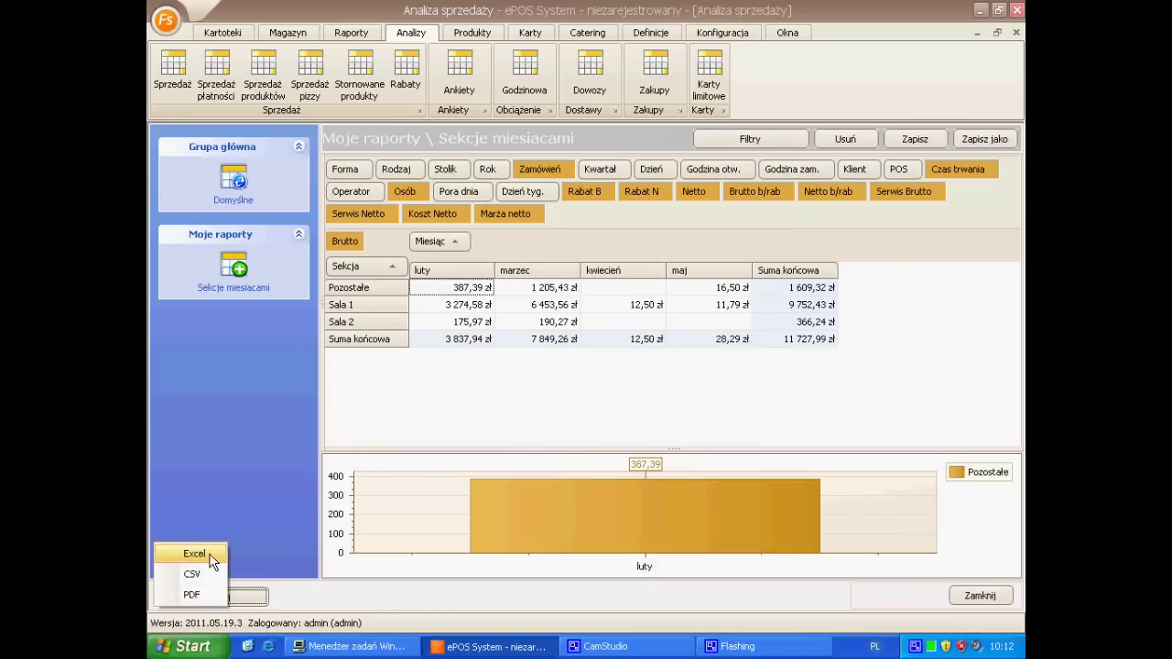
left_click(194, 554)
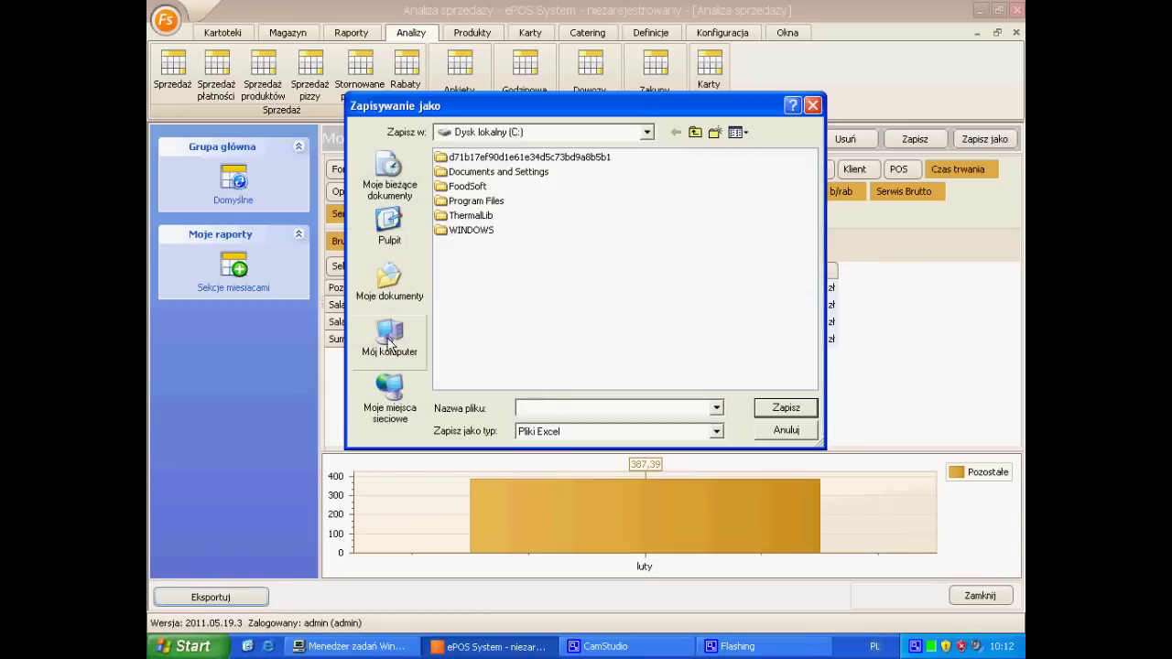
left_click(391, 229)
left_click(550, 409)
type("moj raport")
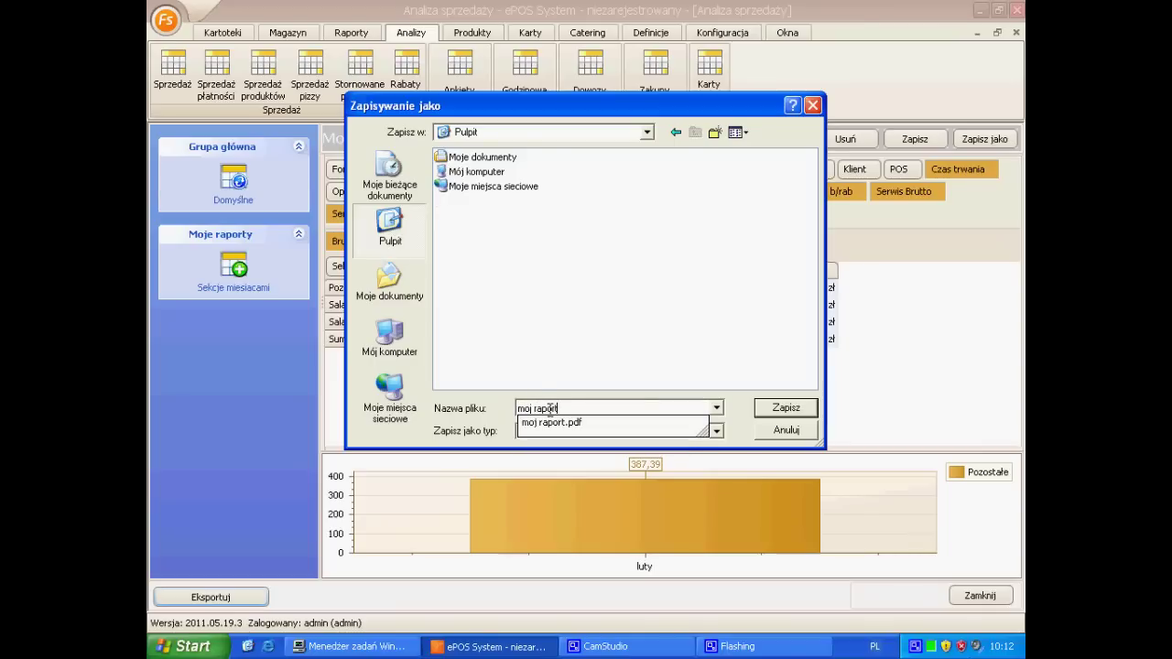
left_click(785, 409)
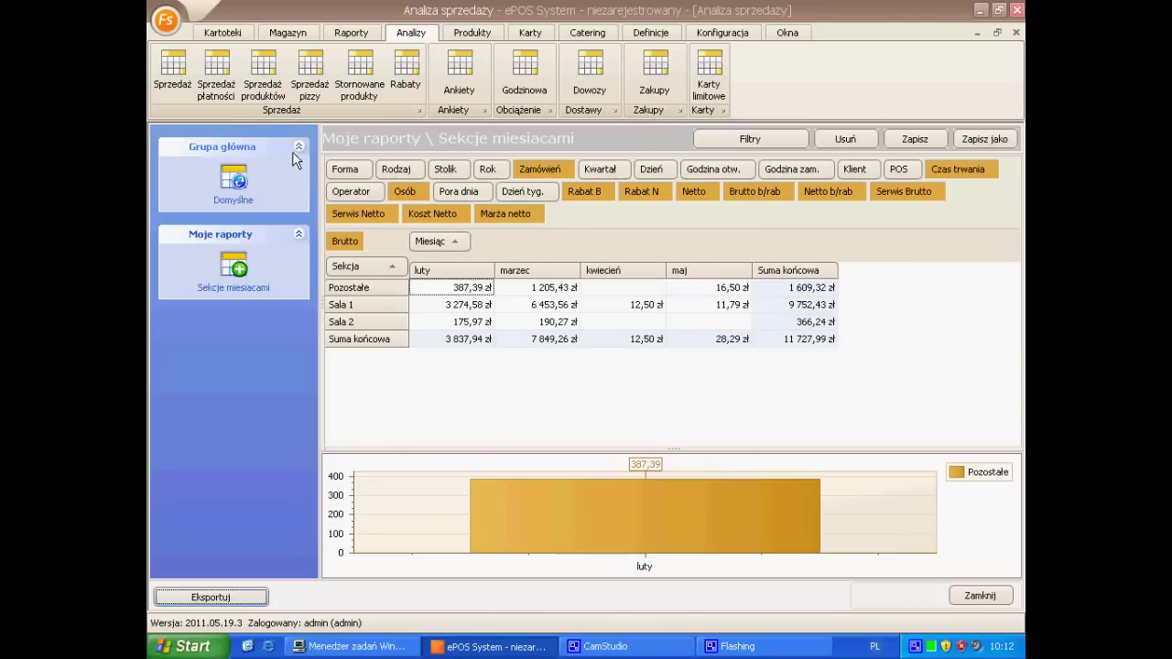
- Open the sales payments analysis (Sprzedaż płatności) and replace the Operator rows with Dzień tyg
left_click(220, 71)
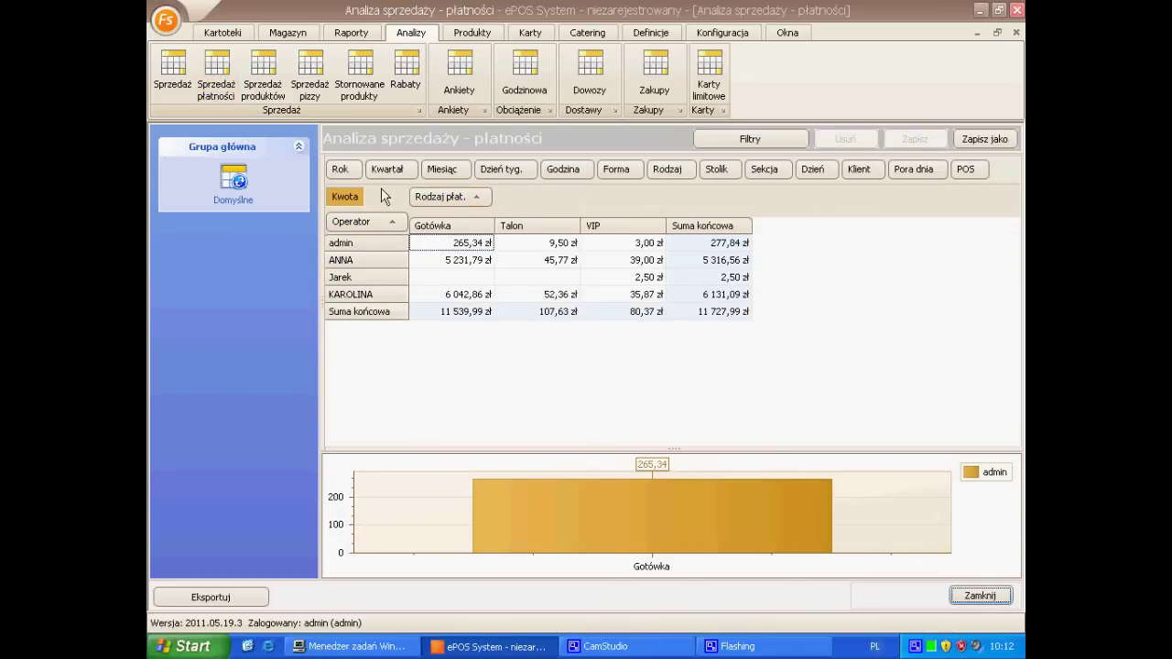
left_click_drag(347, 227, 468, 169)
left_click_drag(556, 179, 377, 250)
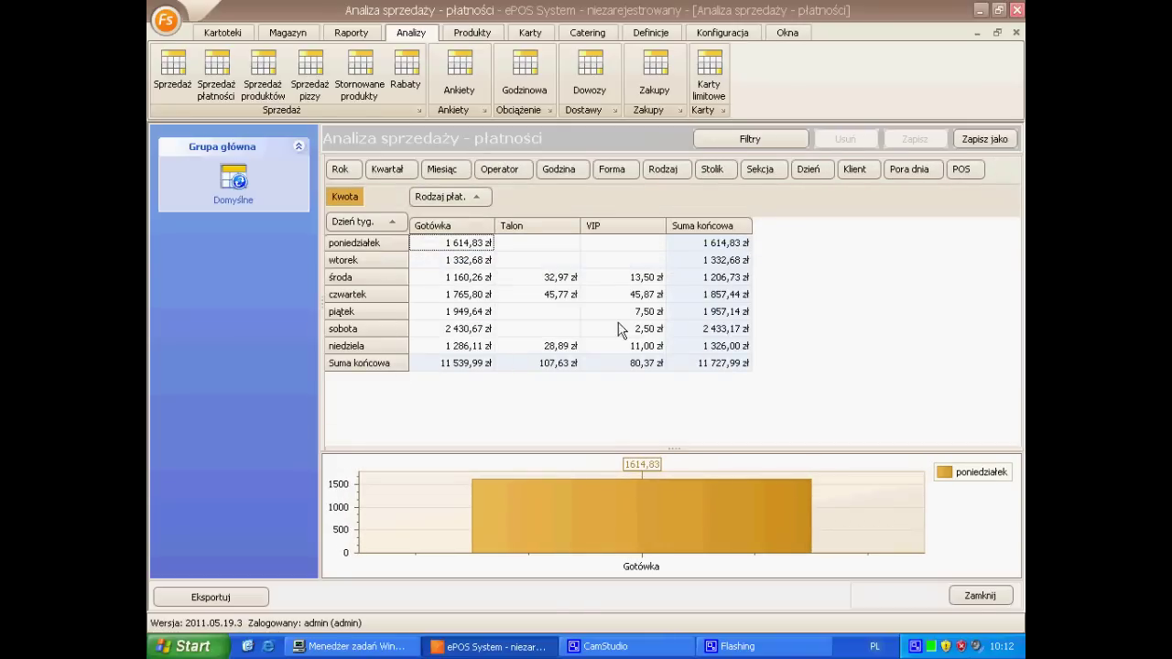
- Chart the Suma końcowa values by weekday and by payment type, and the czwartek amounts for Gotówka, Talon and VIP
left_click_drag(713, 244, 713, 346)
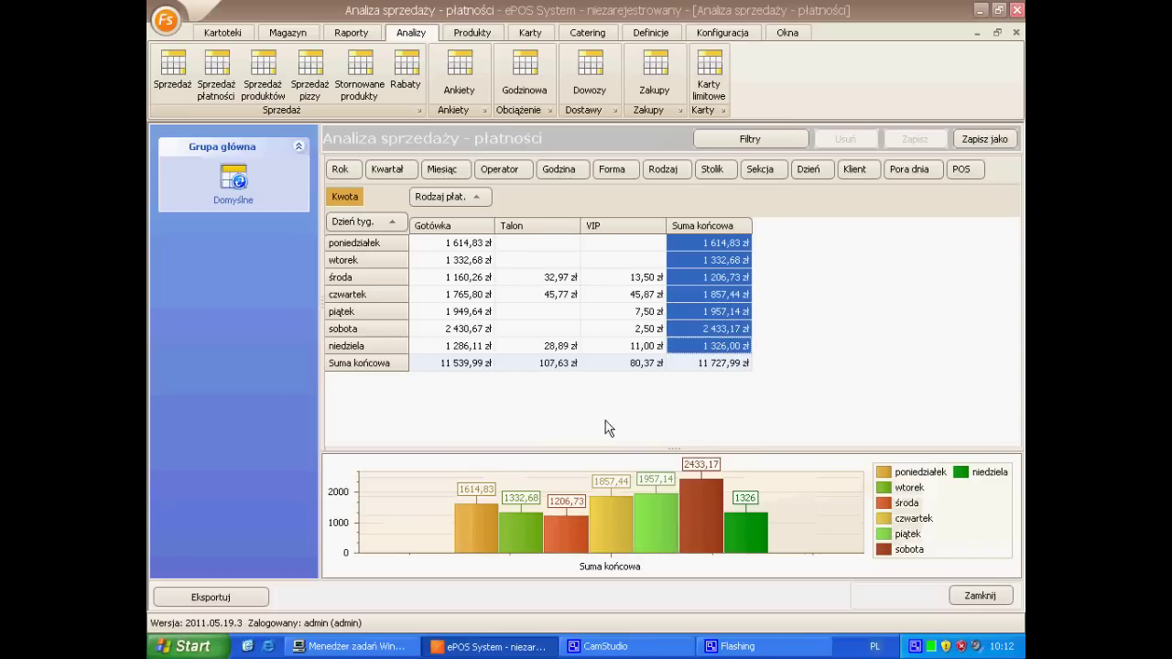
left_click_drag(449, 370, 628, 373)
left_click_drag(459, 294, 635, 307)
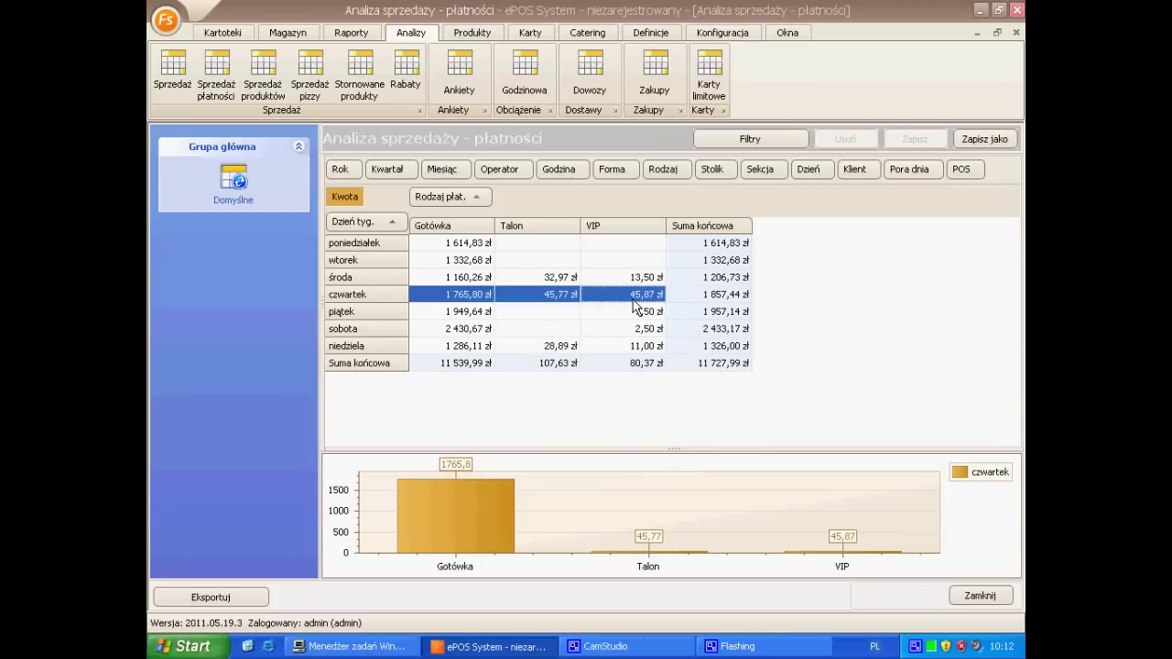
- Filter Rodzaj płat. to Gotówka only and chart its amounts from poniedziałek to niedziela
left_click(486, 195)
left_click(493, 237)
left_click(493, 250)
left_click(570, 338)
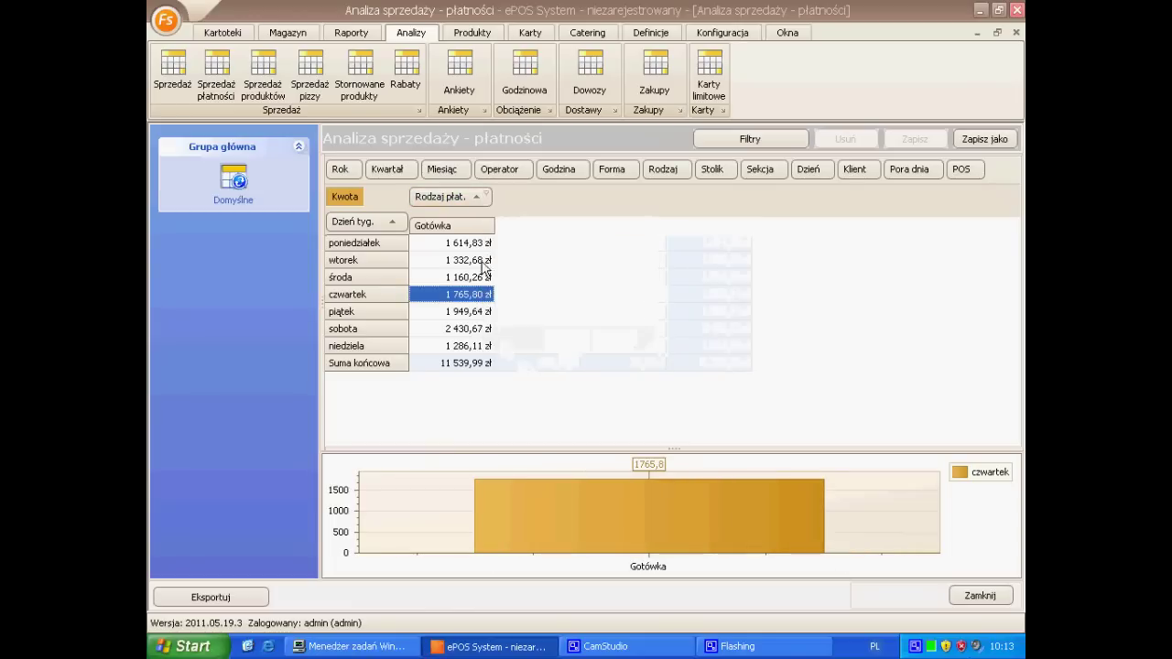
left_click_drag(478, 244, 475, 345)
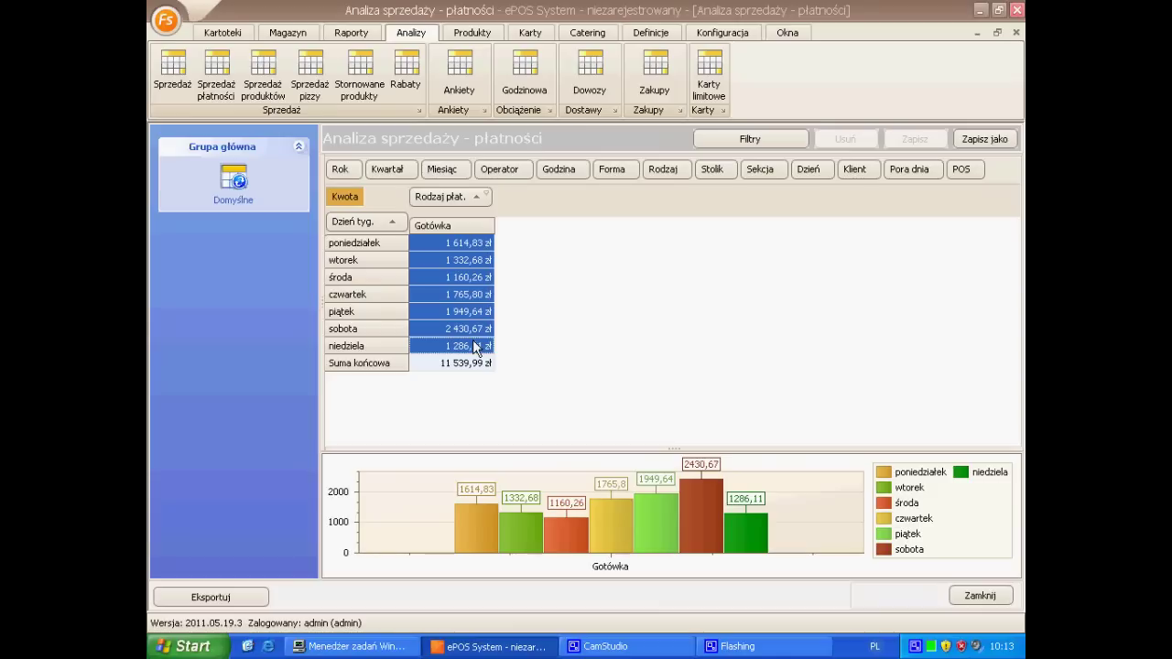
- Include Talon and VIP in the Rodzaj płat. filter again
left_click(486, 195)
left_click(493, 252)
left_click(495, 237)
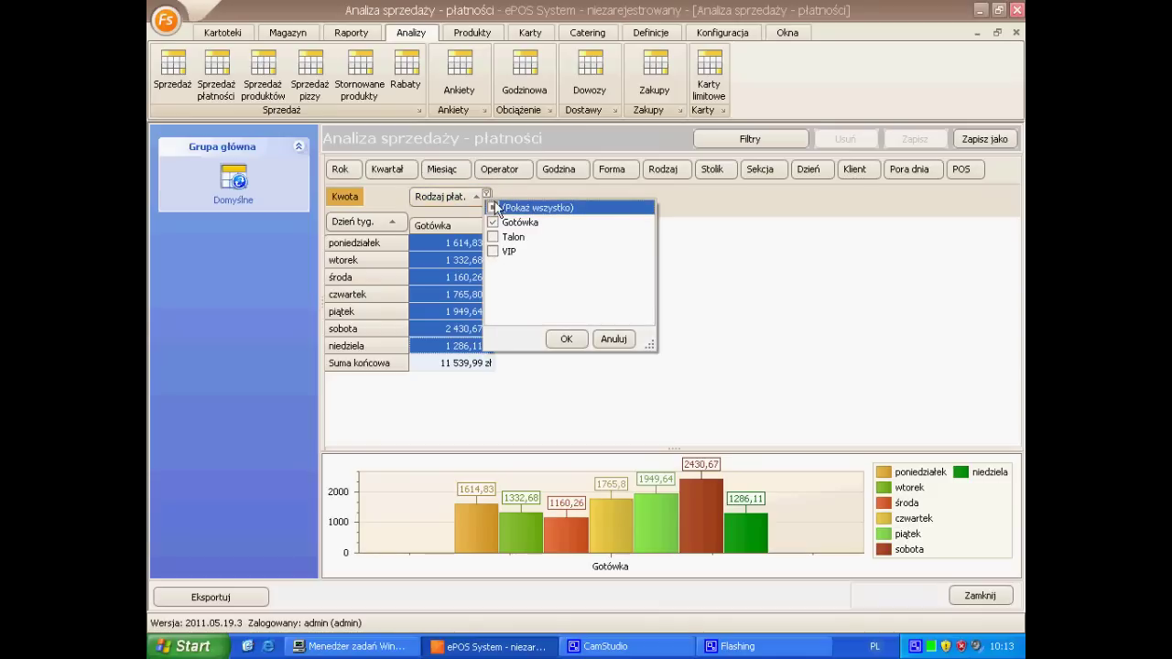
left_click(567, 340)
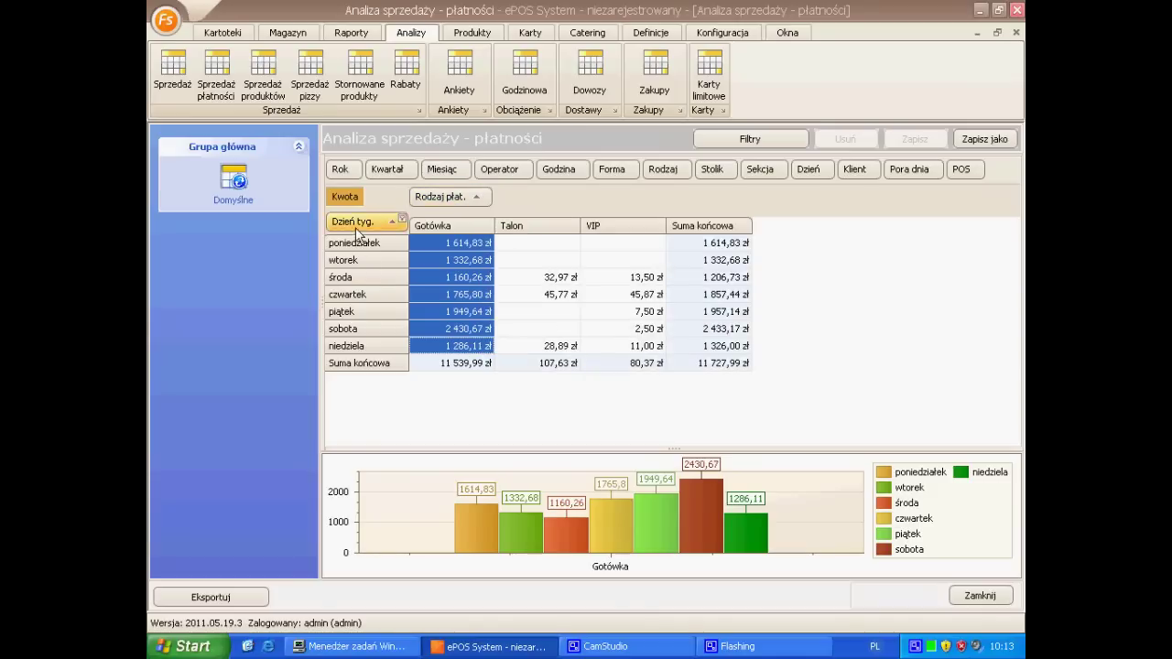
- Rearrange the payments table with Rodzaj płat. as rows and Miesiąc as columns, and chart the Suma końcowa row from luty to maj
left_click_drag(359, 229, 549, 169)
left_click_drag(449, 227, 339, 243)
left_click_drag(458, 174, 439, 221)
left_click_drag(463, 293, 710, 305)
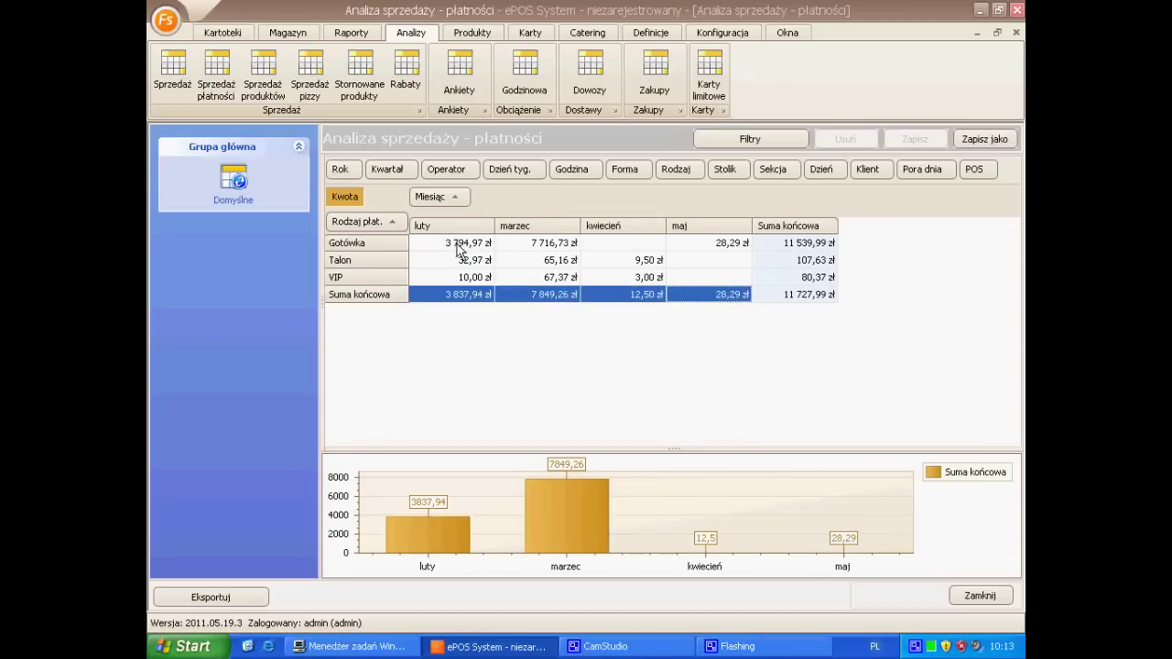
- Chart the Gotówka row of the payments table from luty to maj
left_click_drag(458, 244, 701, 252)
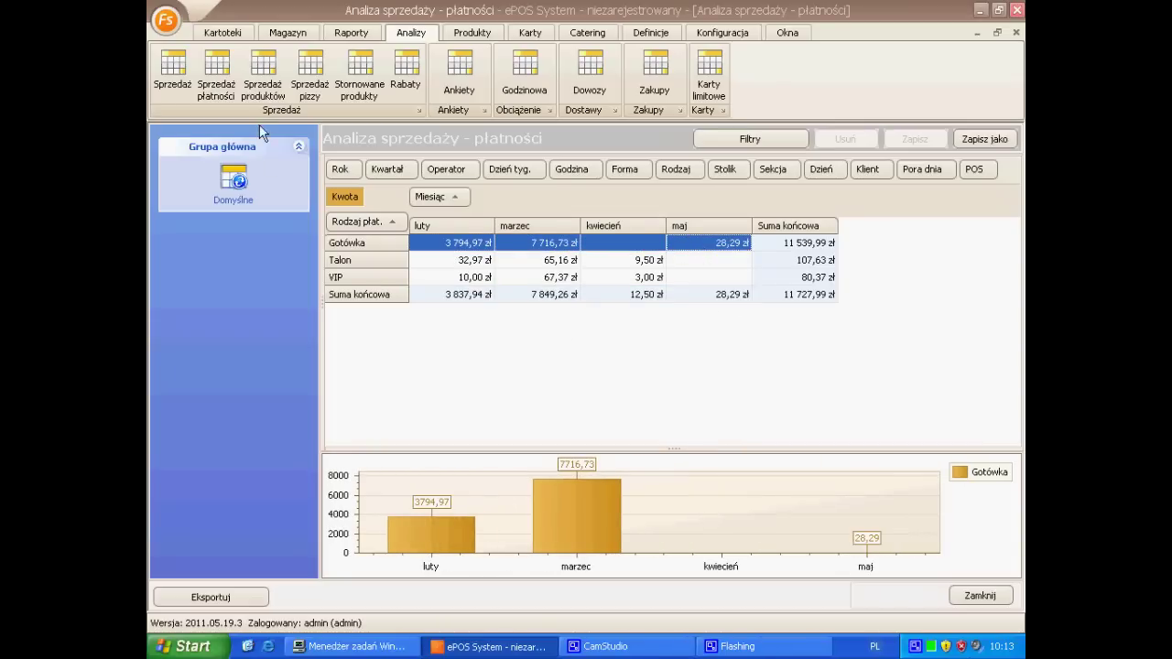
- Open the product sales analysis and replace Produkt with Grupa as the table rows
left_click(263, 90)
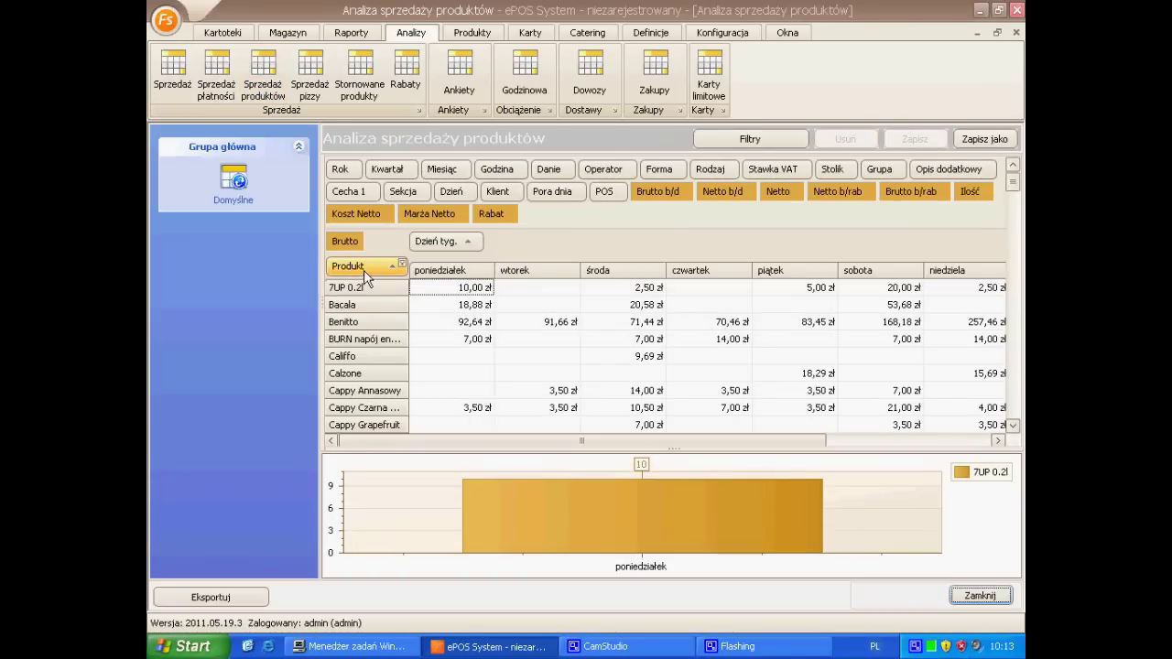
left_click_drag(349, 264, 599, 199)
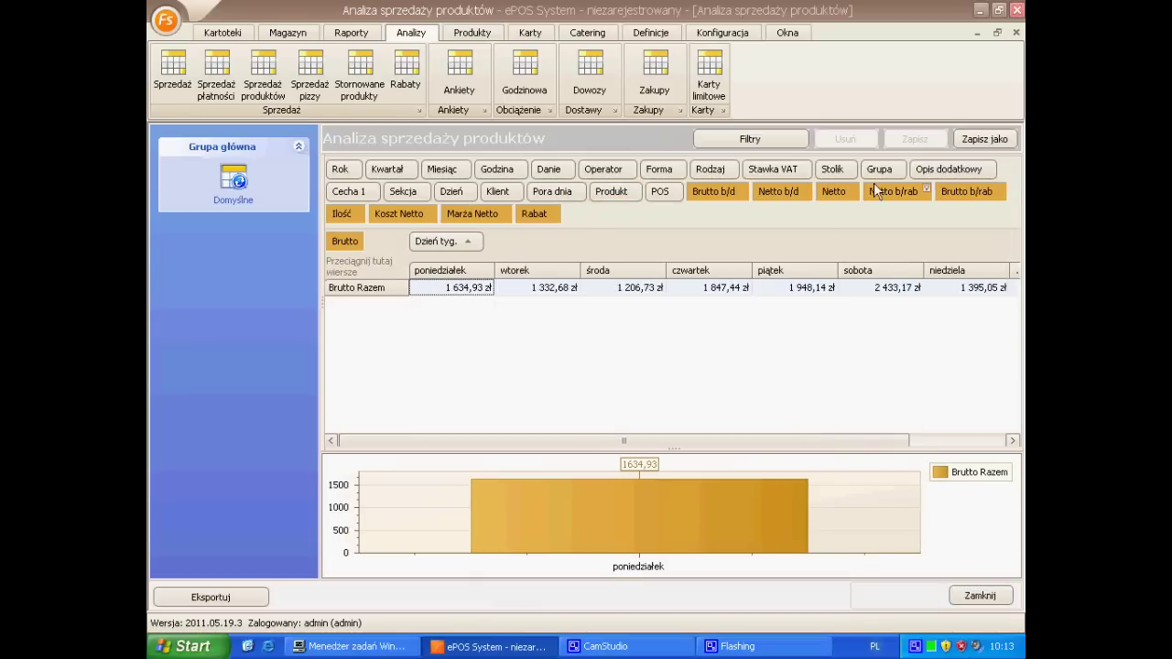
left_click_drag(872, 169, 362, 264)
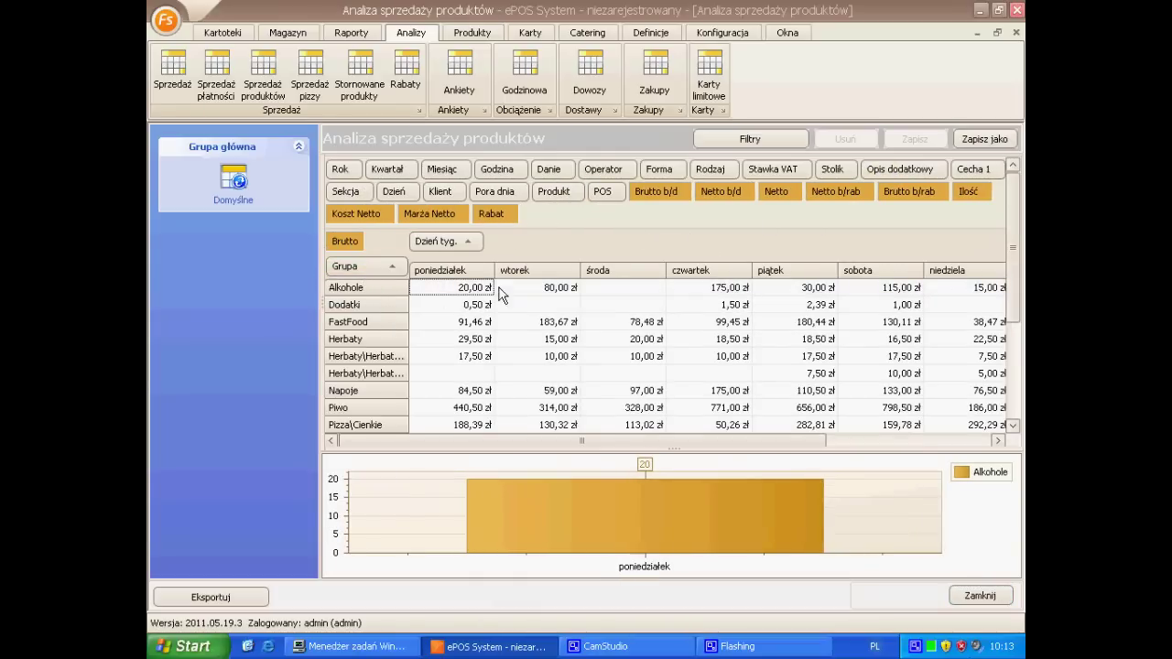
- Filter Grupa to Alkohole only and chart its Brutto amounts from poniedziałek to niedziela
left_click(402, 265)
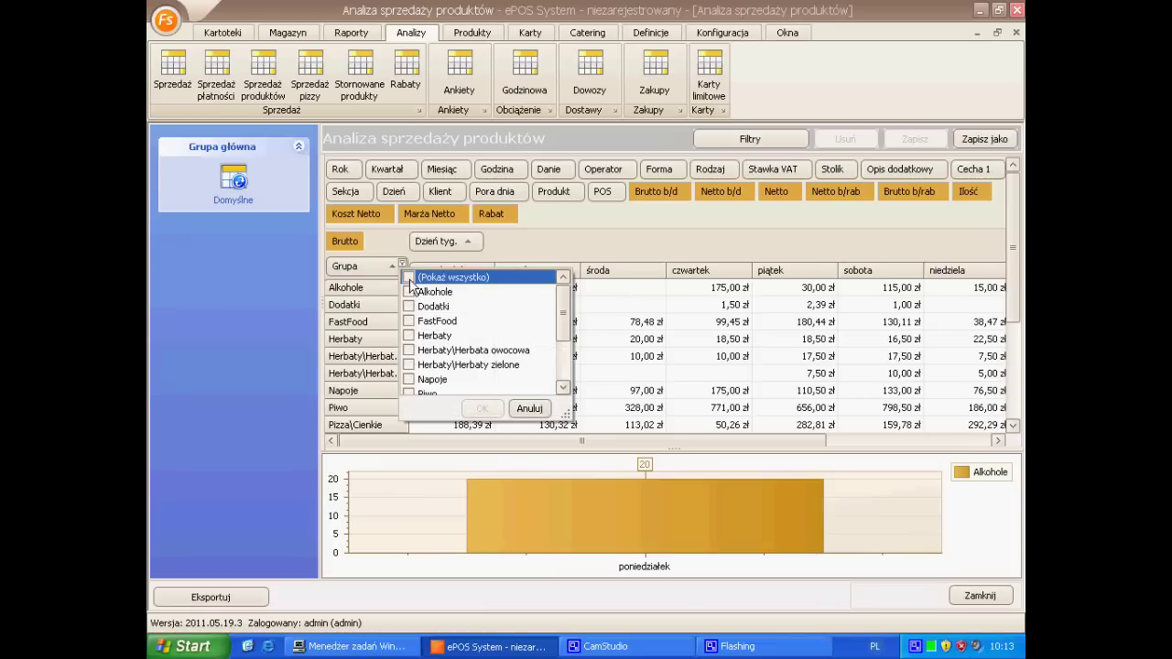
left_click(409, 292)
left_click(481, 408)
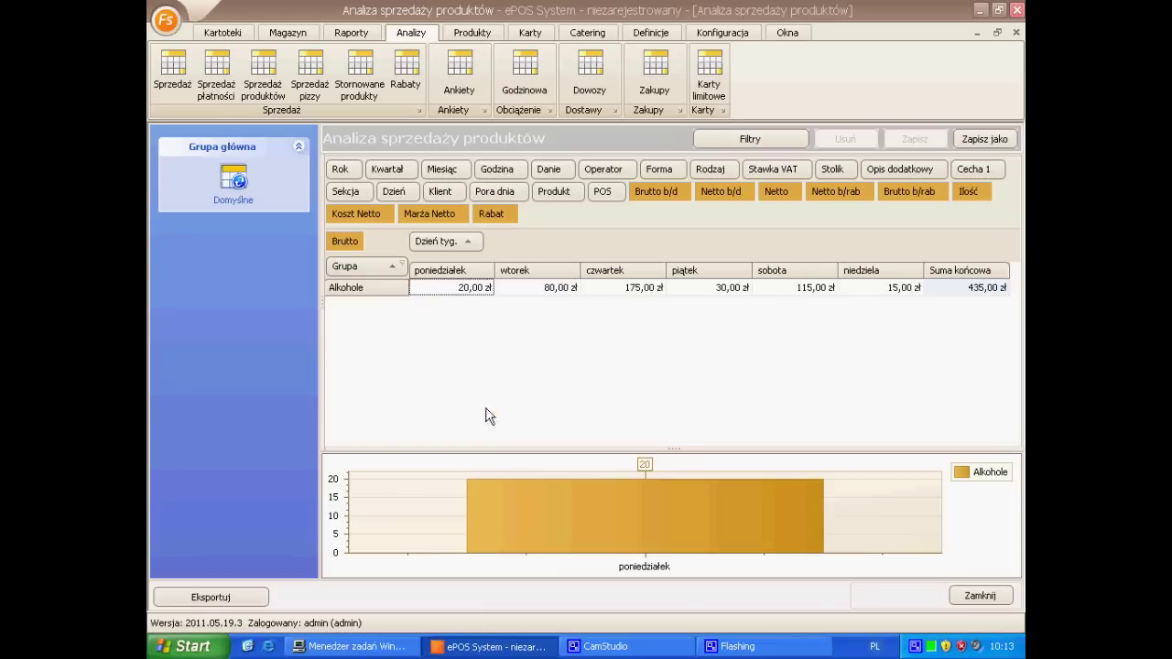
left_click_drag(560, 293, 884, 302)
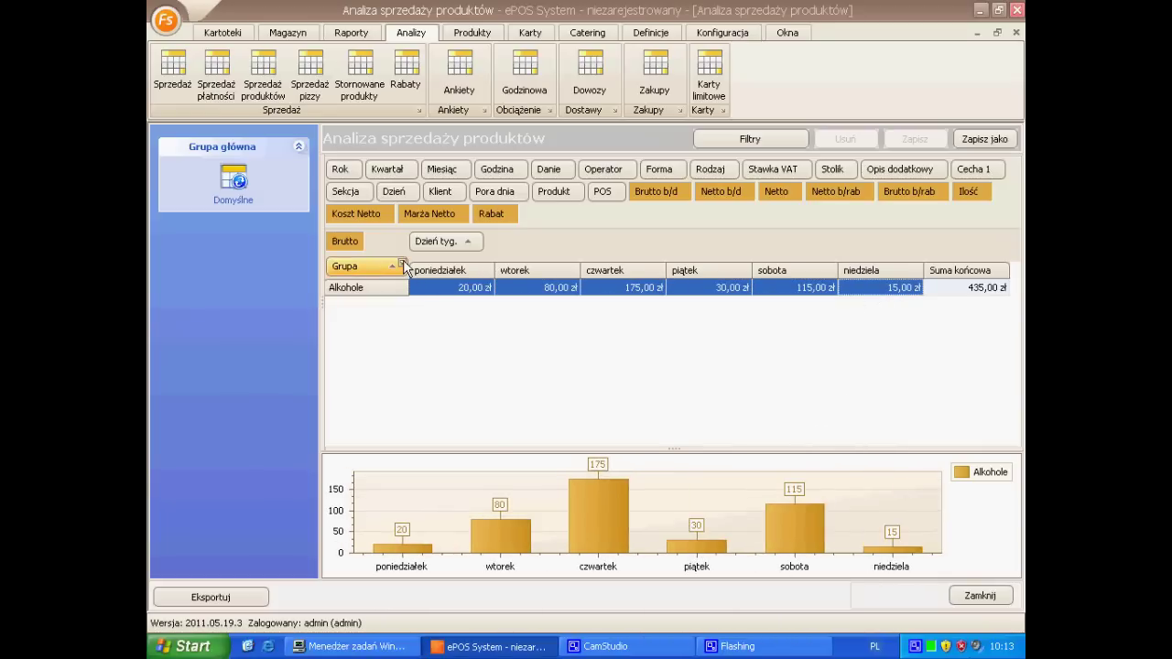
- Include all product groups in the Grupa filter again
left_click(402, 265)
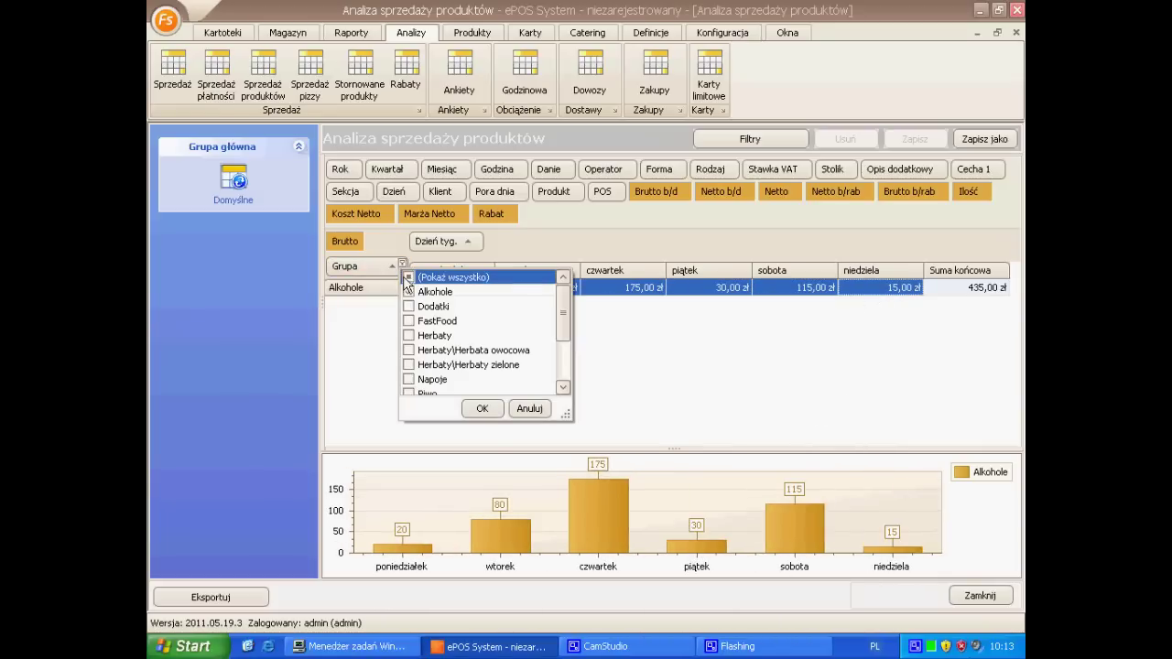
left_click(487, 408)
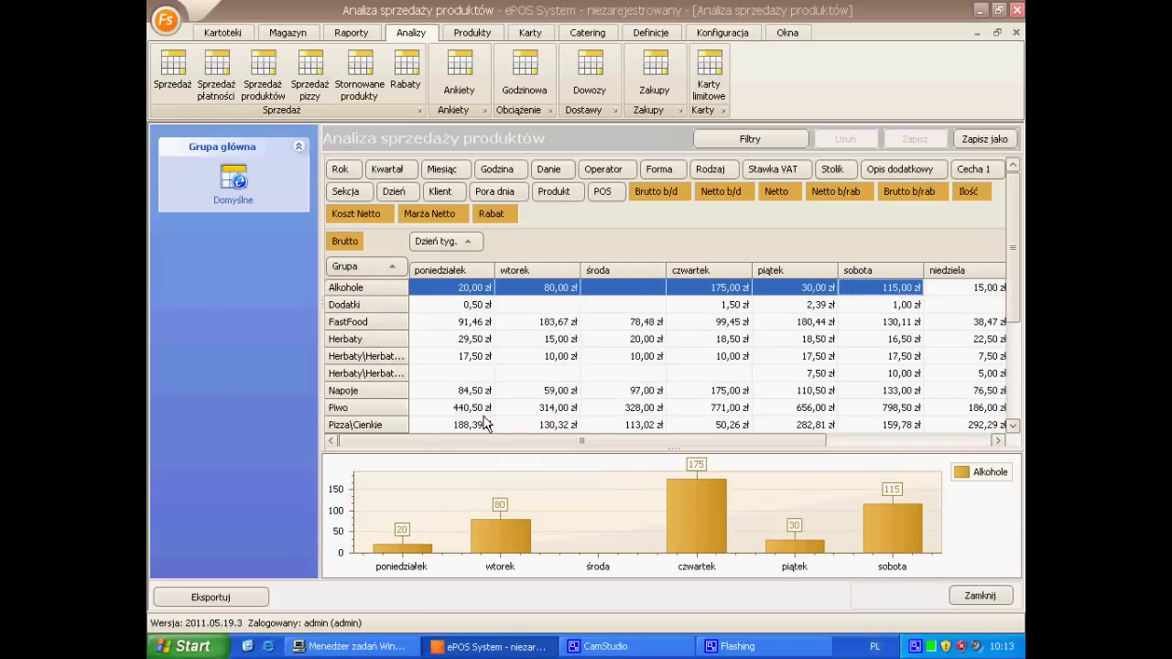
- Break the product groups down by Pora dnia instead of Dzień tyg., and replace those columns with Sekcja
left_click_drag(444, 241, 590, 166)
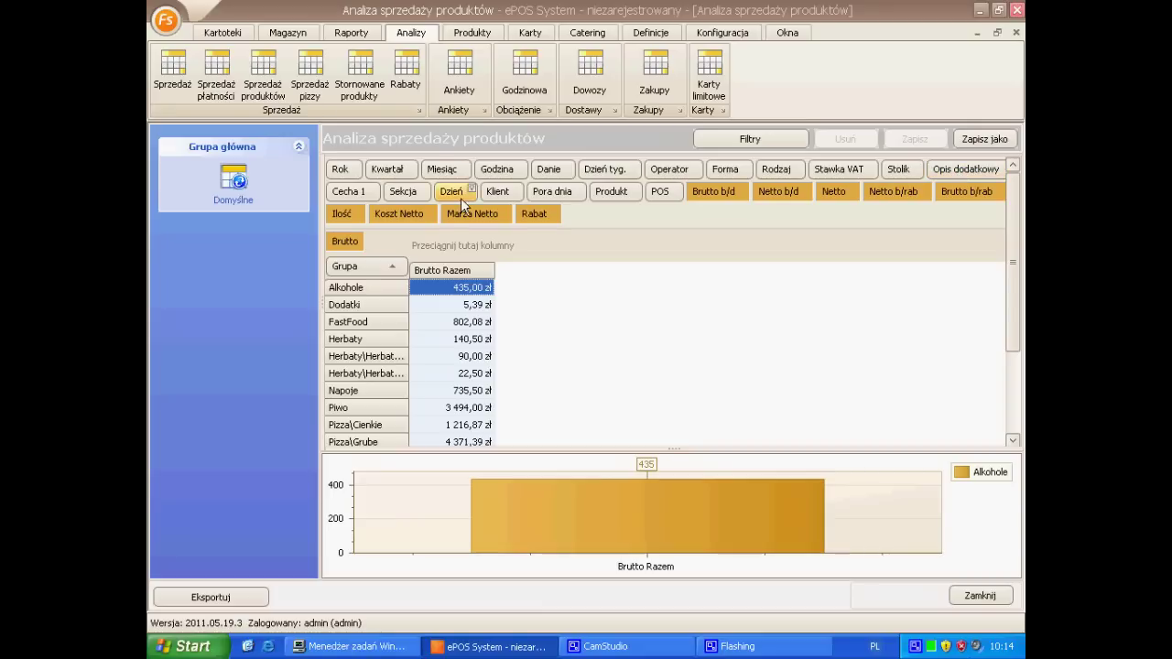
left_click_drag(552, 191, 591, 252)
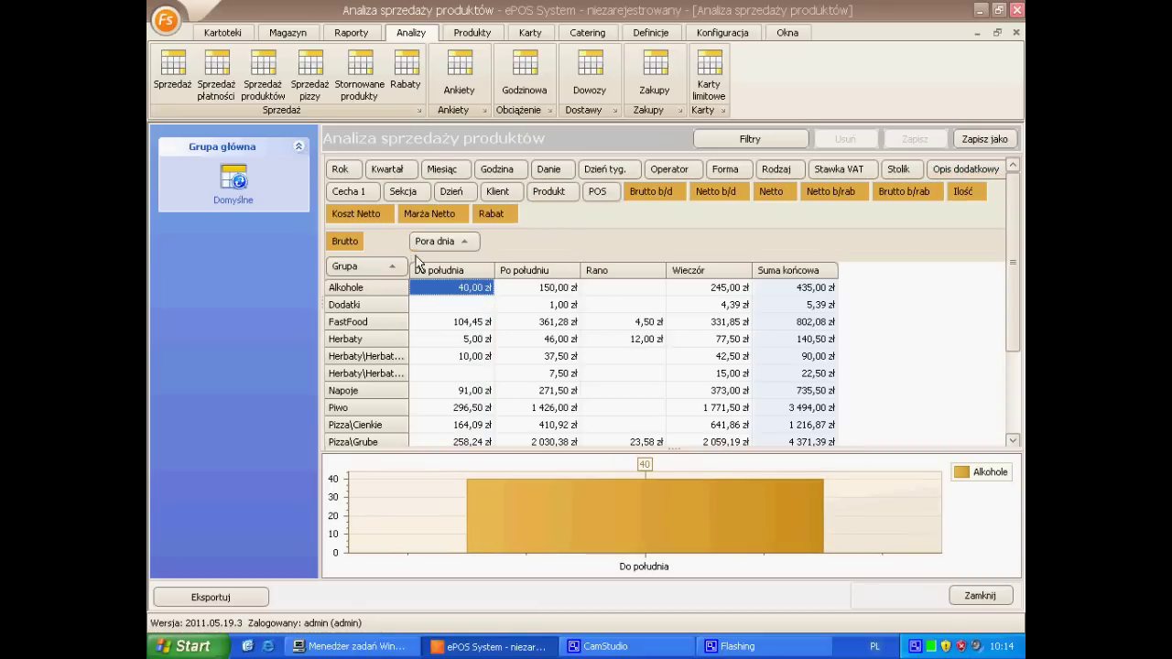
left_click_drag(437, 245, 586, 192)
left_click_drag(405, 192, 435, 241)
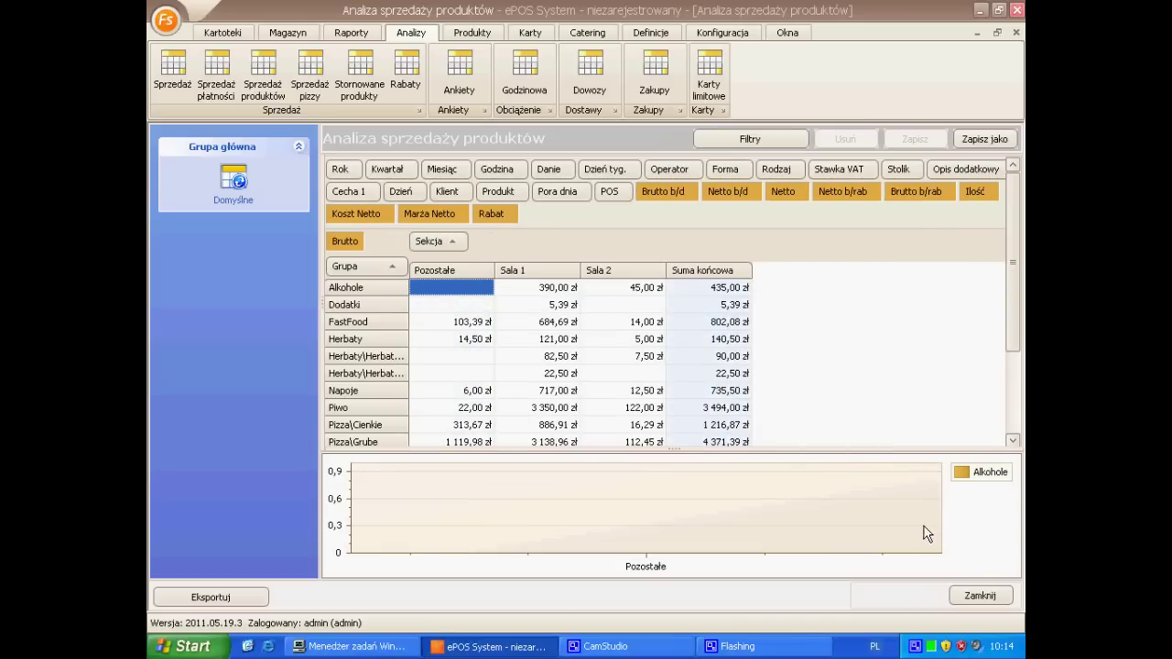
- Open the pizza sales analysis and lay it out with only Ilość as data, Rozmiar as rows and Pora dnia as columns
left_click(308, 88)
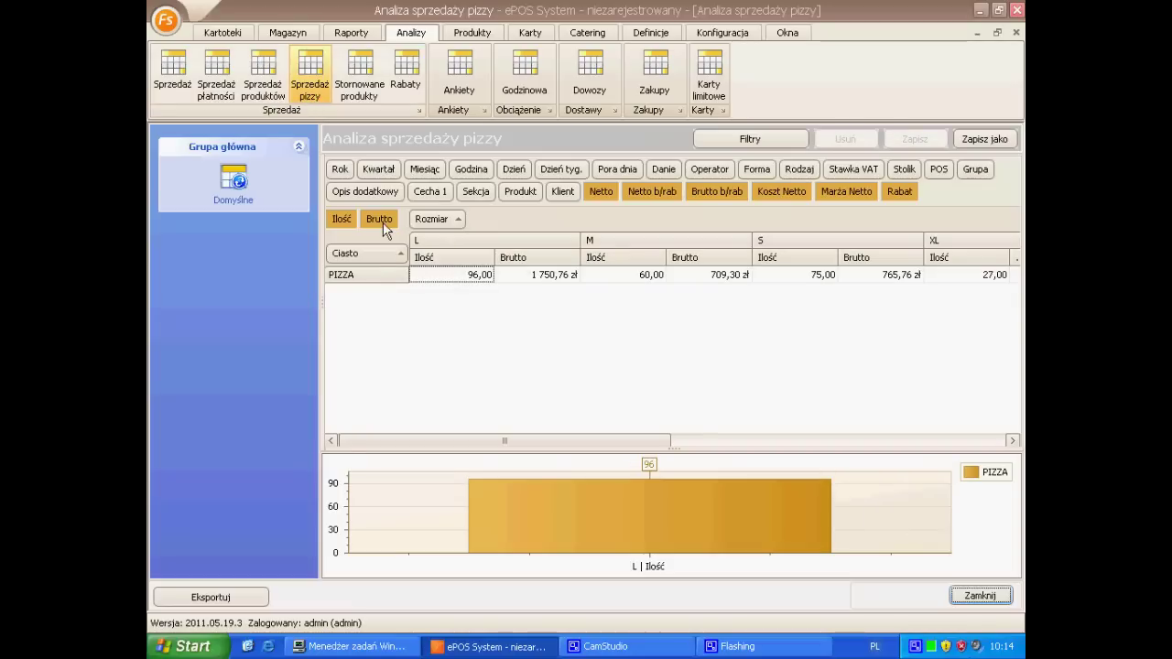
left_click_drag(380, 252, 632, 188)
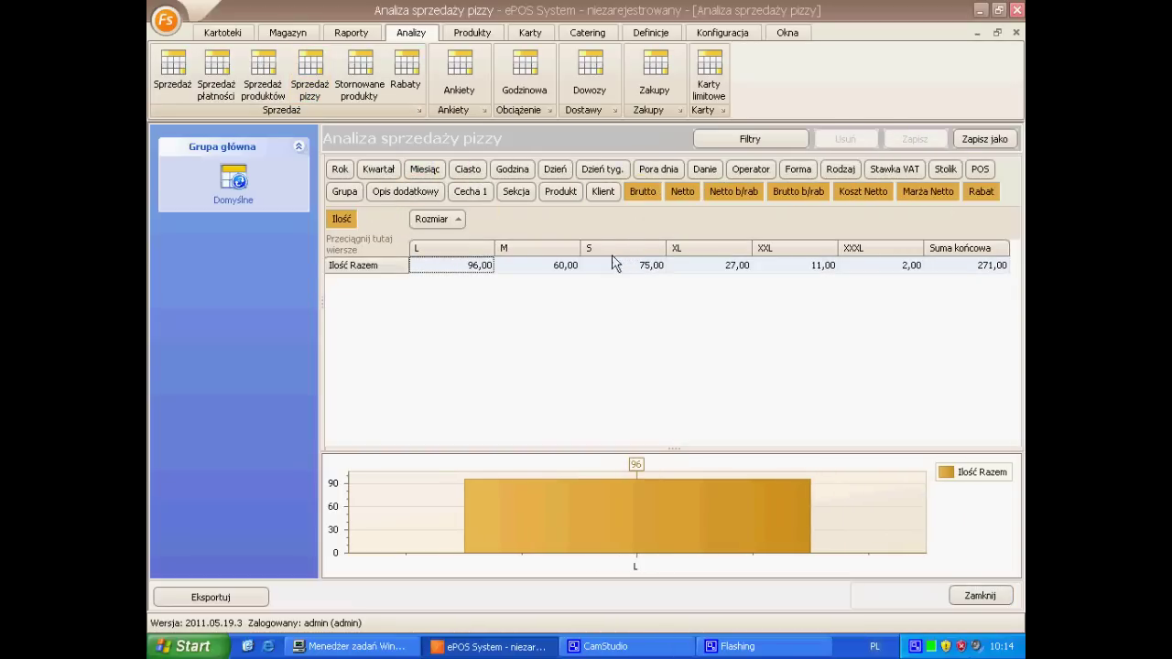
left_click_drag(435, 220, 375, 243)
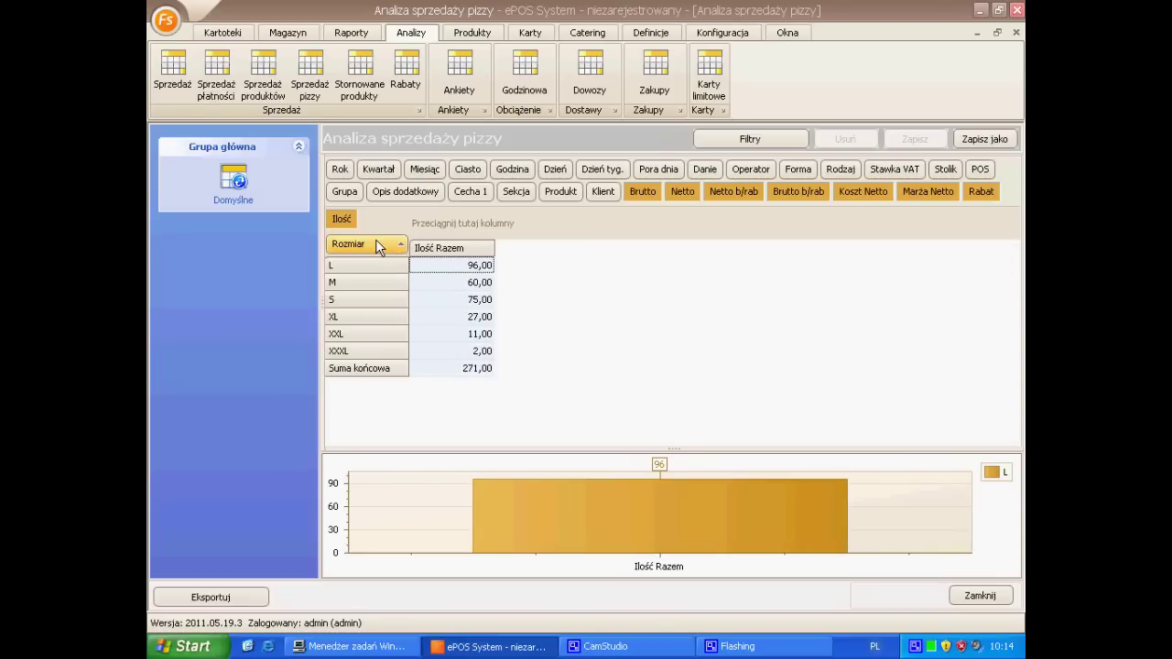
left_click_drag(645, 173, 619, 234)
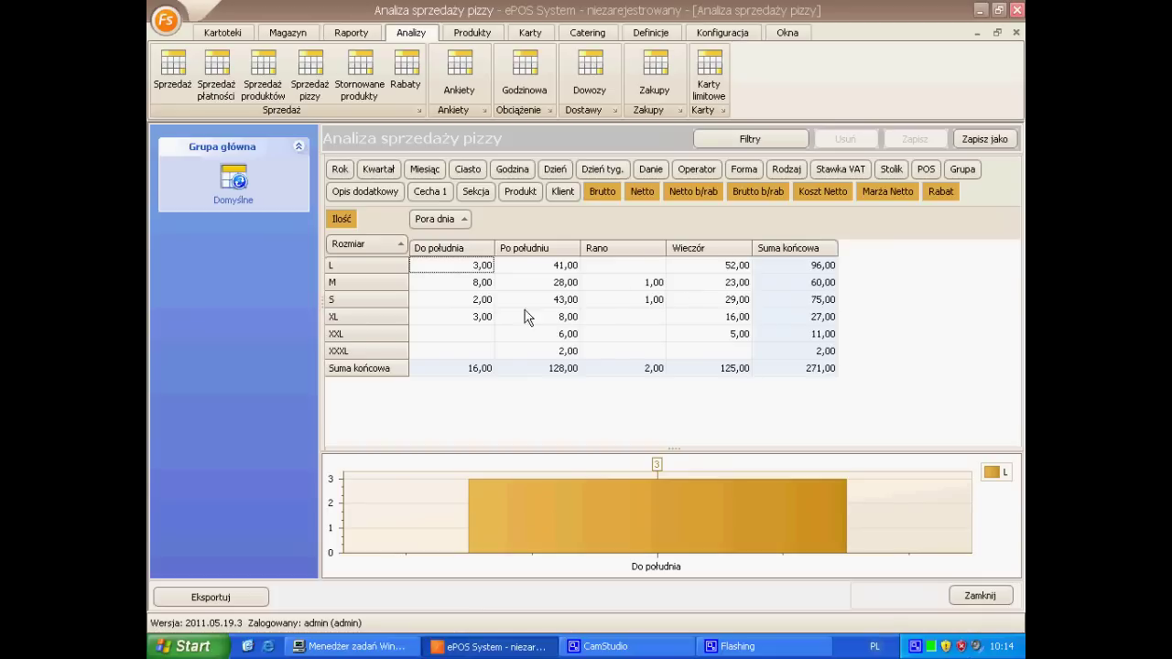
- Replace the Pora dnia columns of the pizza table with Sekcja, keeping Rozmiar as rows
left_click_drag(347, 237, 490, 170)
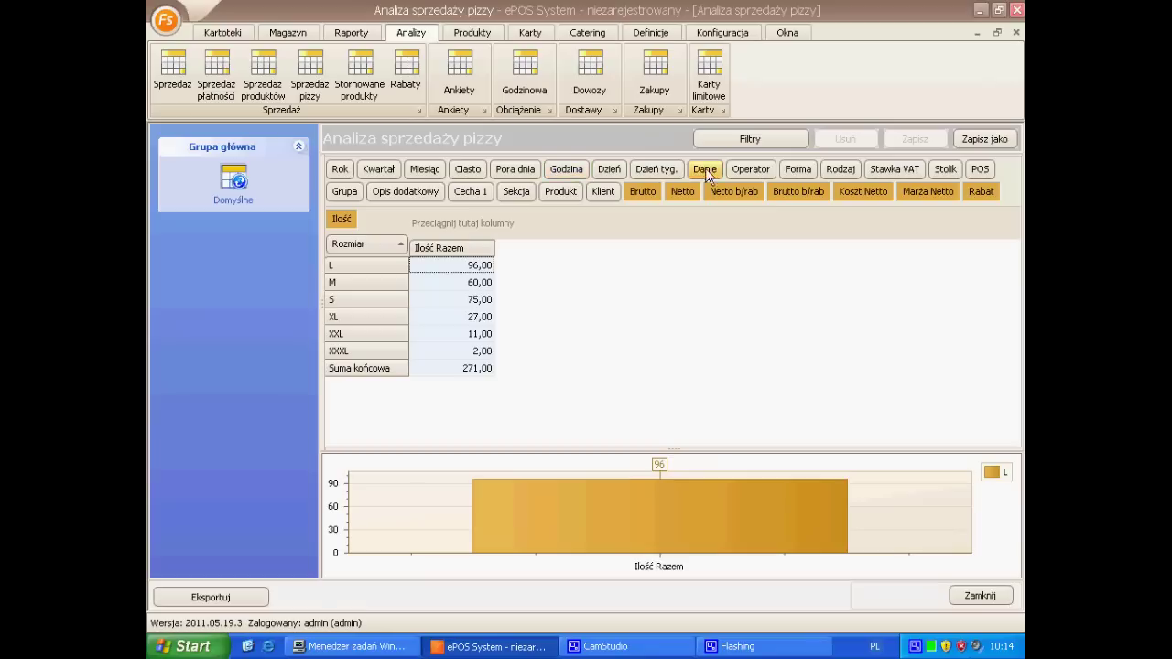
left_click_drag(944, 169, 549, 170)
left_click_drag(515, 192, 499, 224)
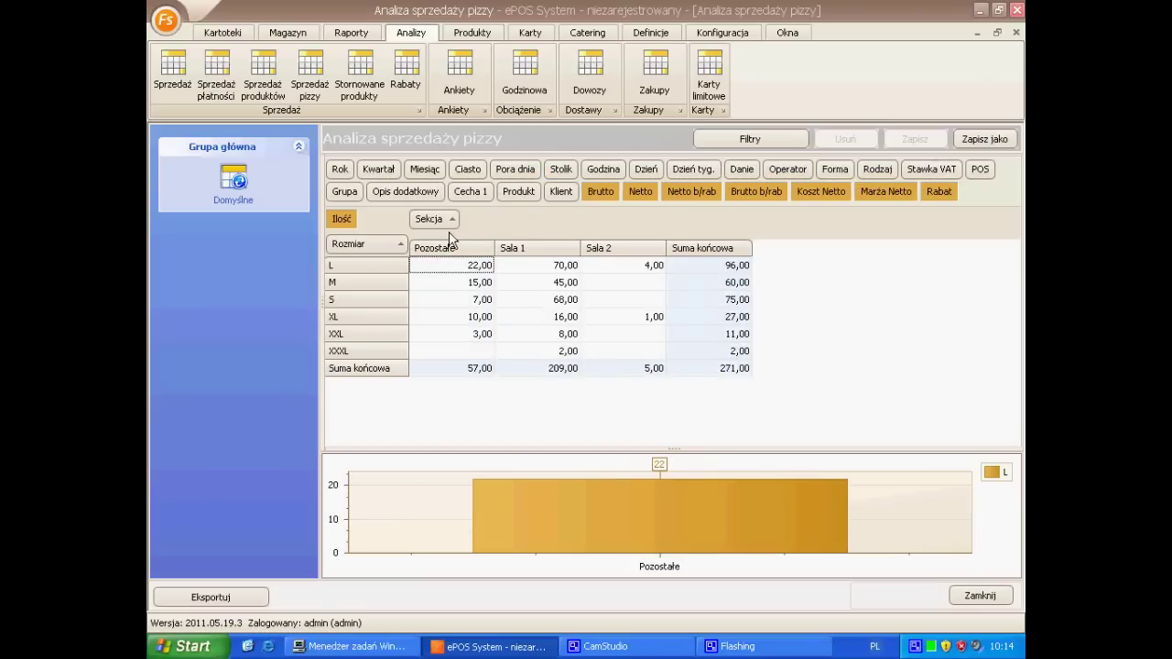
- Rearrange the pizza table with Operator as columns and Stolik as rows
left_click_drag(448, 224, 510, 191)
left_click_drag(769, 187, 522, 229)
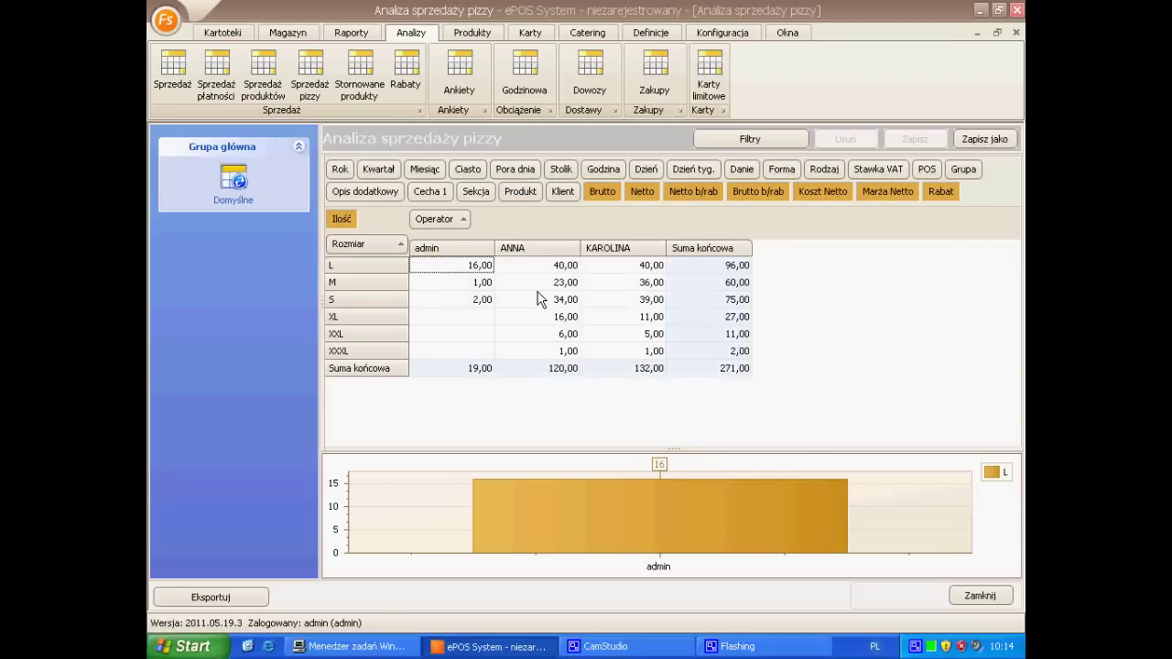
left_click_drag(363, 242, 487, 178)
left_click_drag(612, 168, 366, 244)
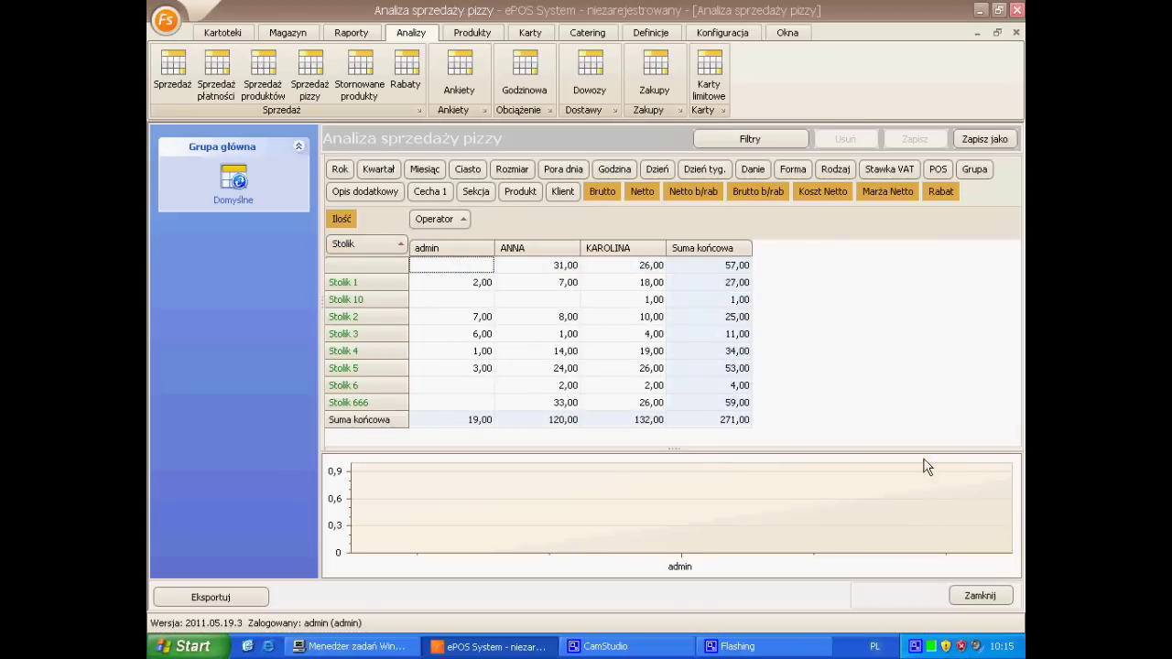
- View the export formats available for the pizza analysis, and chart the Suma końcowa value of Stolik 4
left_click(233, 602)
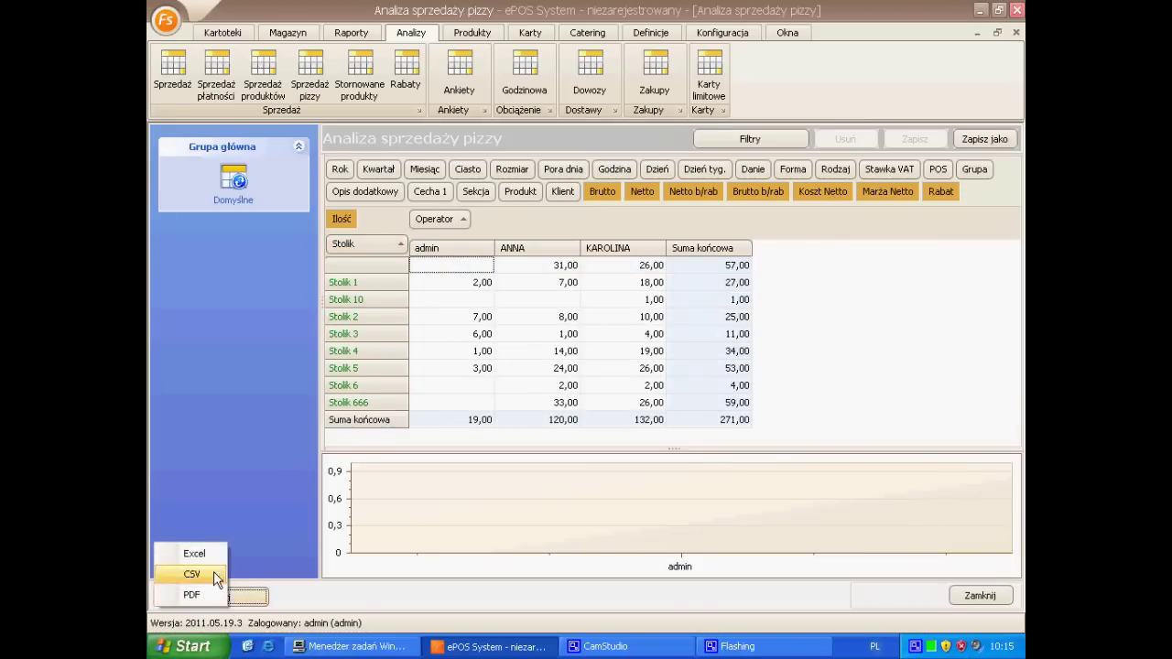
left_click(679, 351)
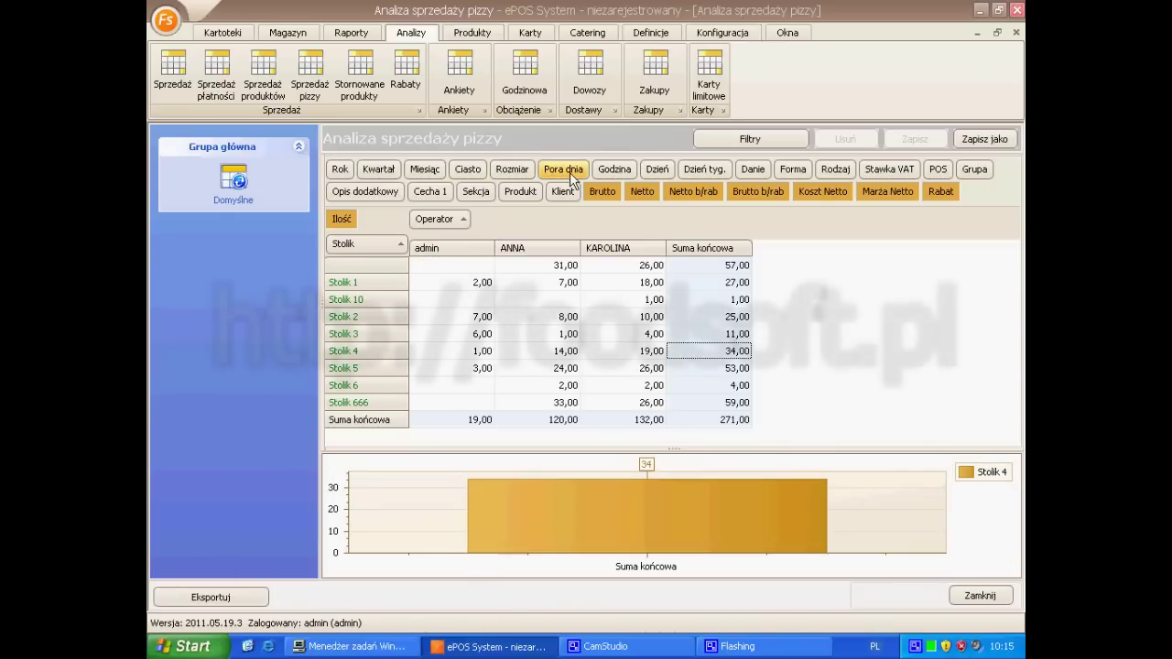